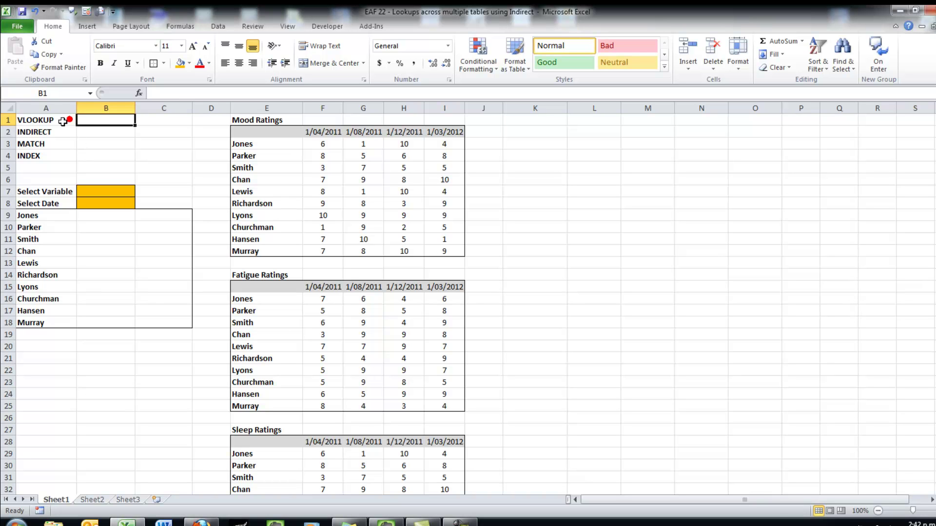
Step: Review the VLOOKUP to INDEX labels, then select the Select Variable cell B7
left_click_drag(61, 120, 64, 155)
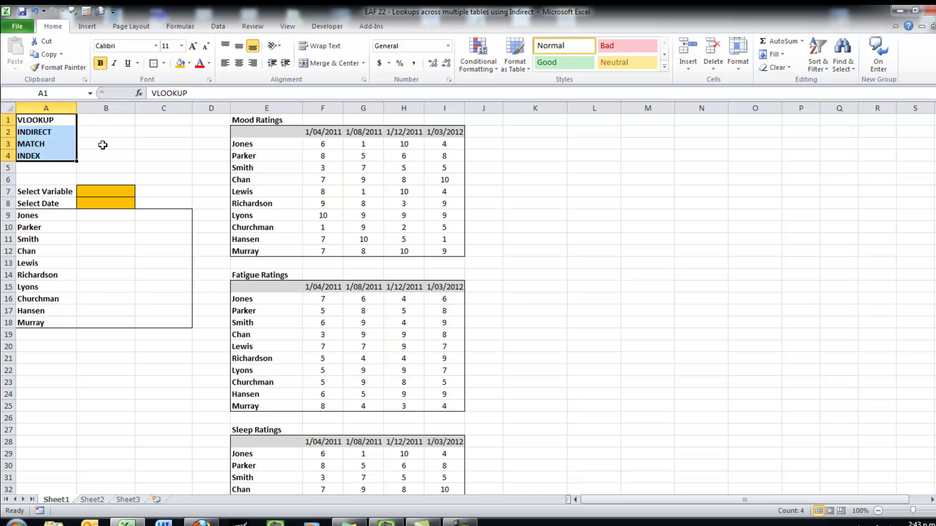
left_click(125, 130)
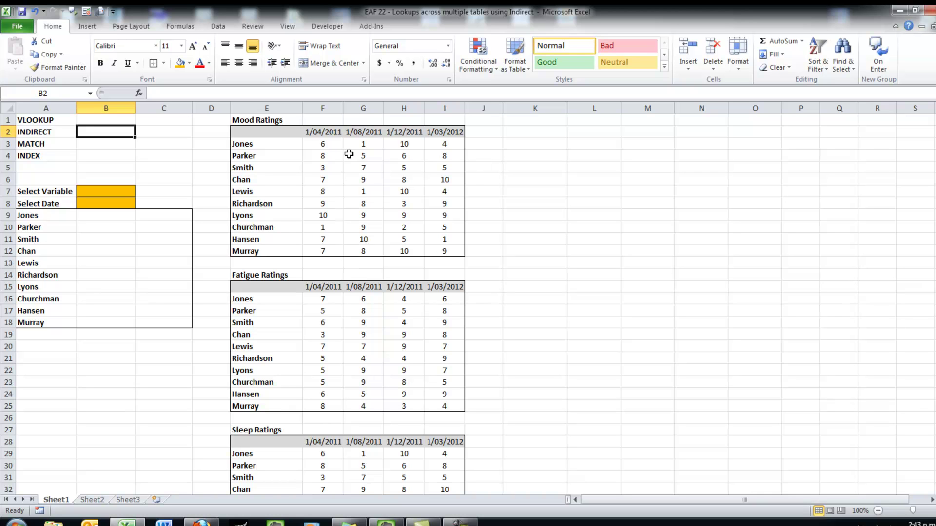
left_click(107, 191)
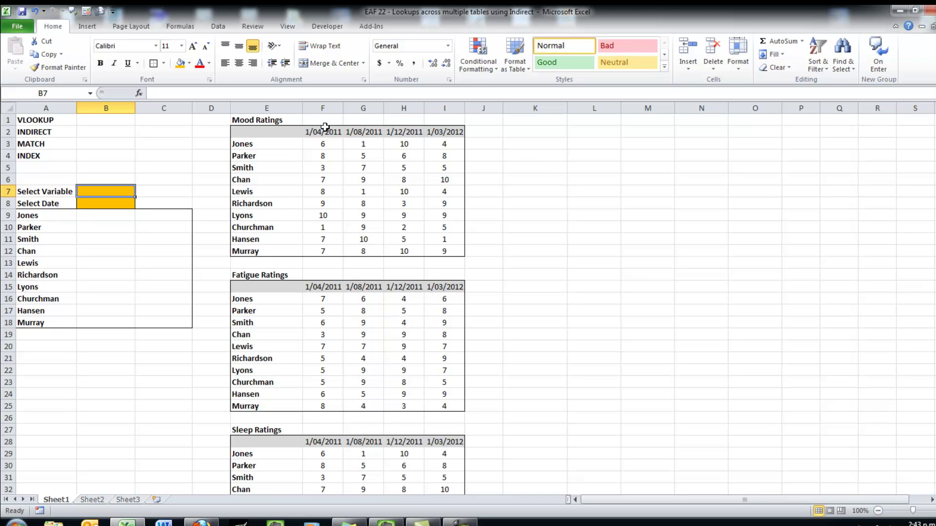
Step: Give B7 a List validation with source Mood,Fatigue,Sleep, then choose Mood from it
left_click(223, 28)
left_click(457, 68)
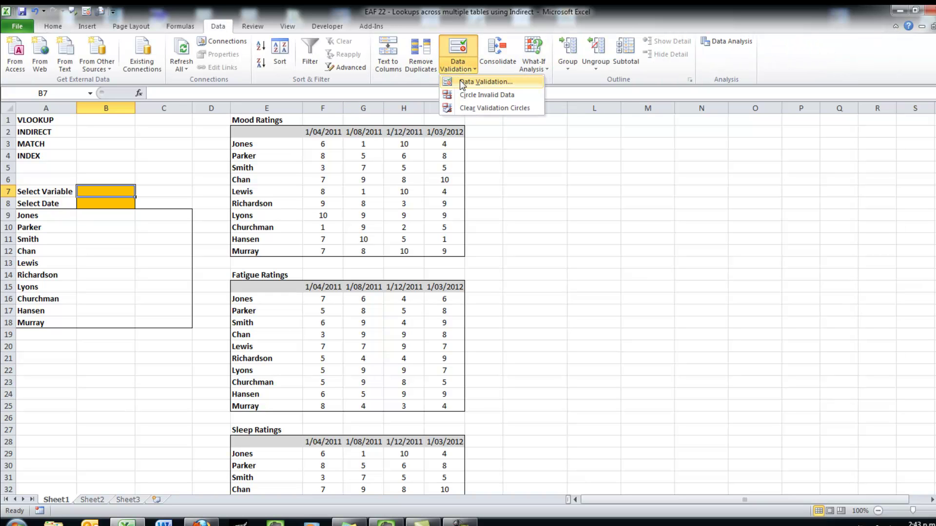
left_click(461, 82)
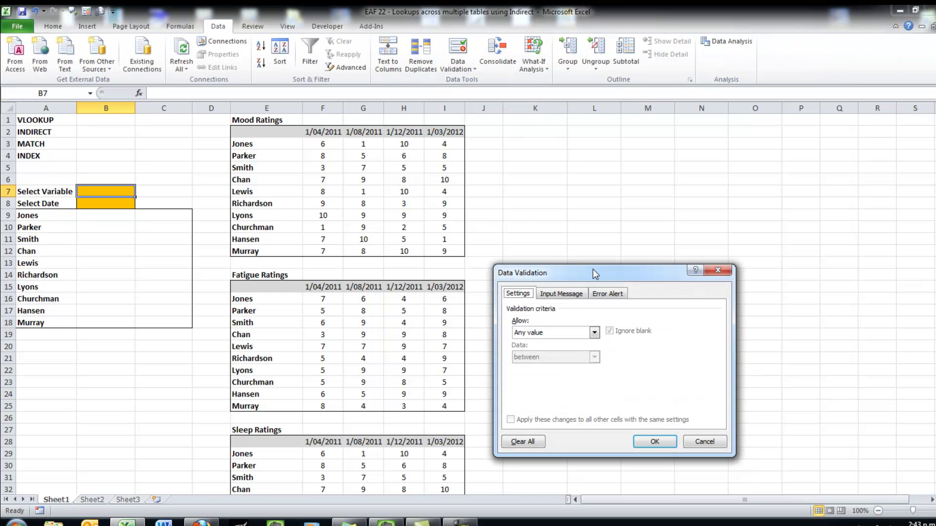
left_click_drag(592, 269, 327, 128)
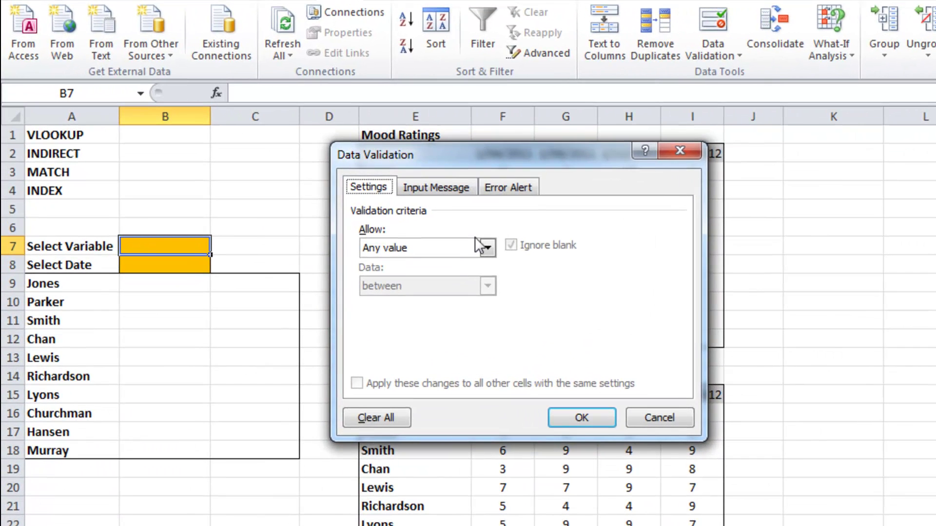
left_click(478, 250)
left_click(410, 298)
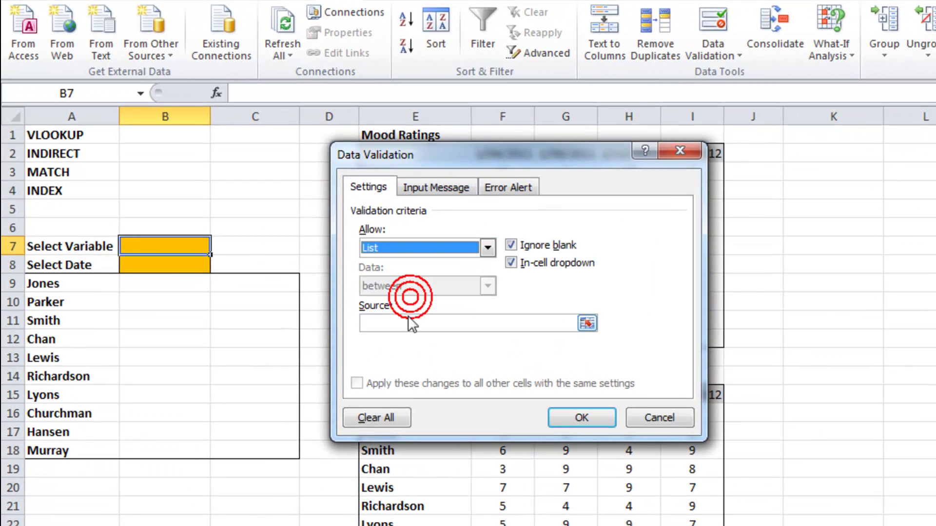
left_click(409, 322)
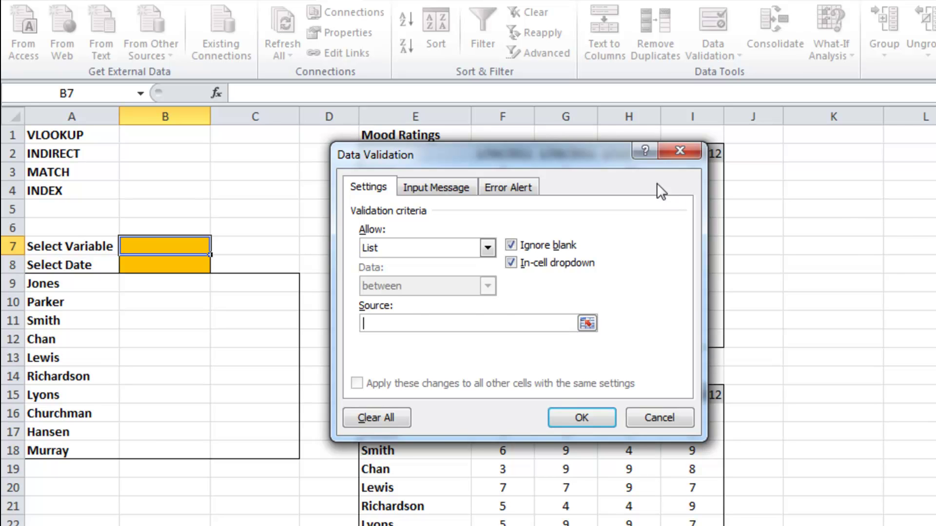
left_click_drag(457, 157, 606, 155)
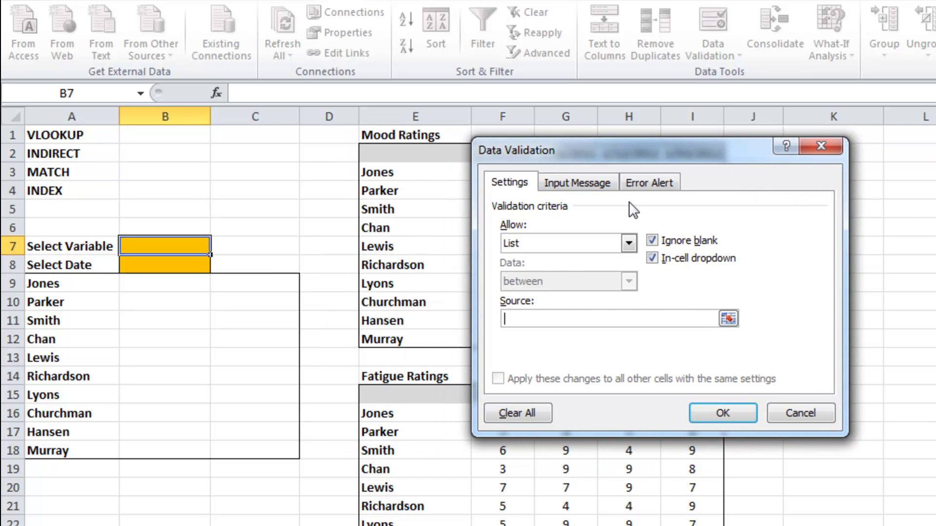
type("Mood,Fatigue")
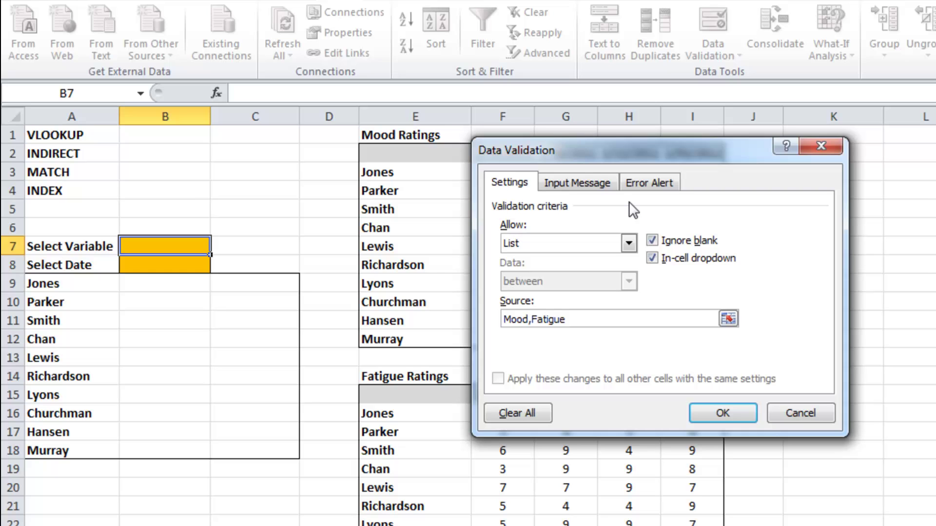
type(",Sleep")
left_click(707, 412)
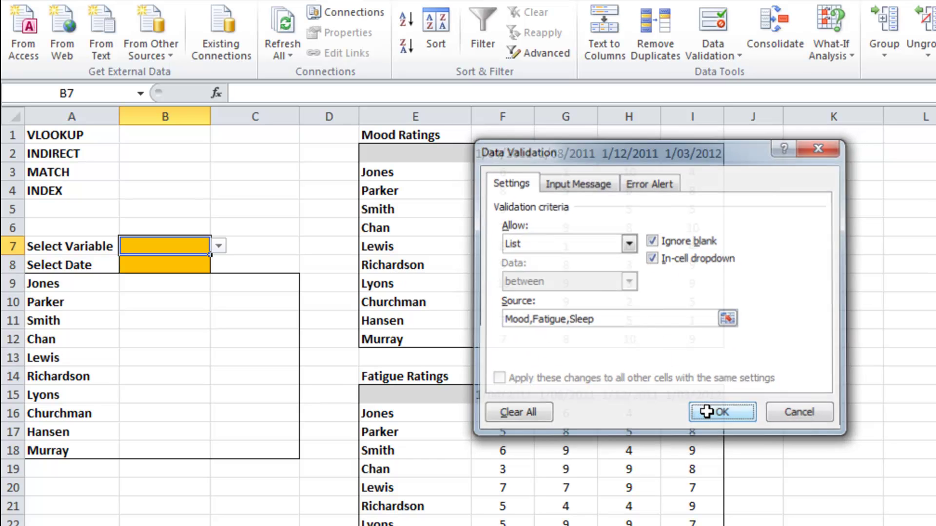
left_click(219, 246)
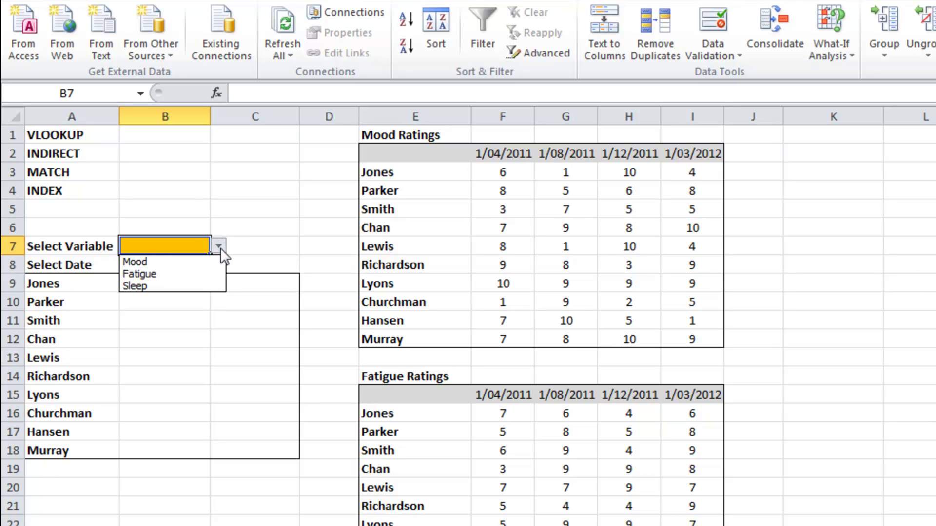
left_click(206, 262)
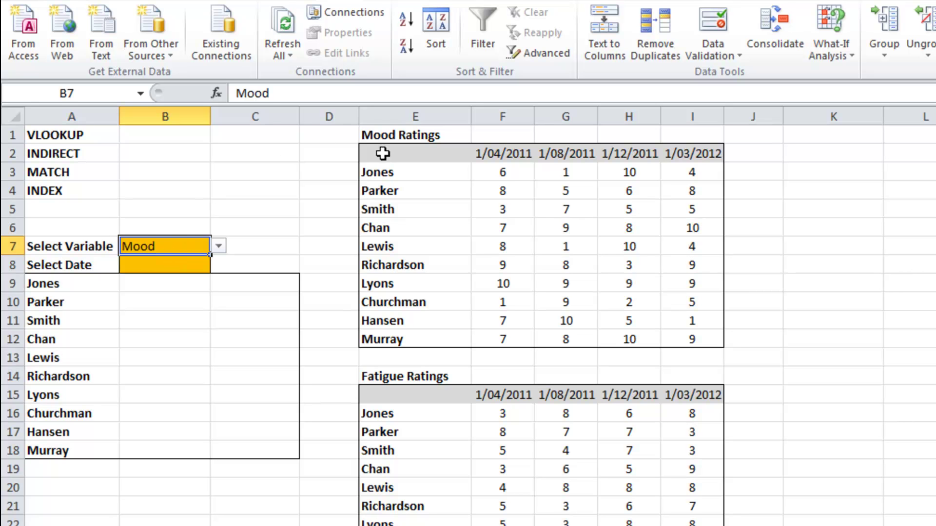
Step: Name the Mood Ratings table range 'Mood' via the Name Box
left_click_drag(382, 152, 705, 336)
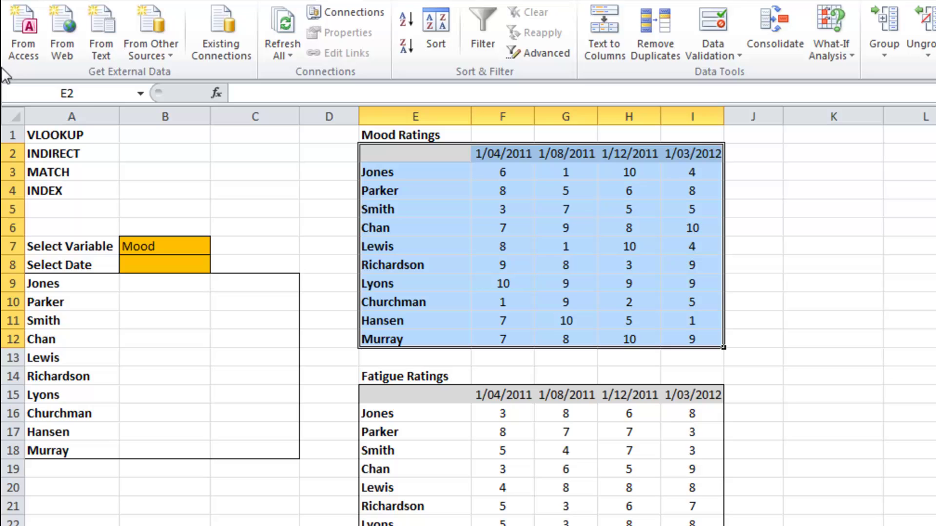
left_click(88, 94)
type("Mood")
key("Return")
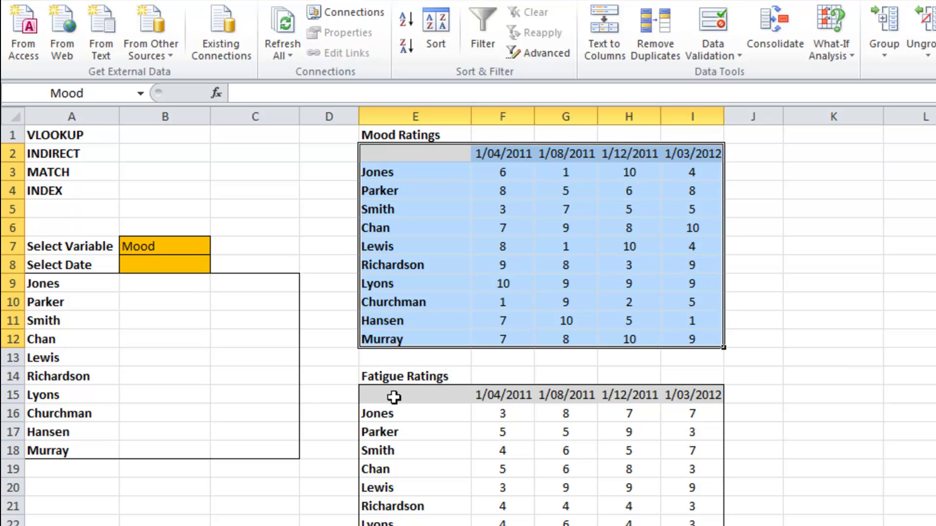
Step: Name the Fatigue Ratings table range 'Fatigue'
left_click_drag(393, 397, 692, 525)
left_click(109, 96)
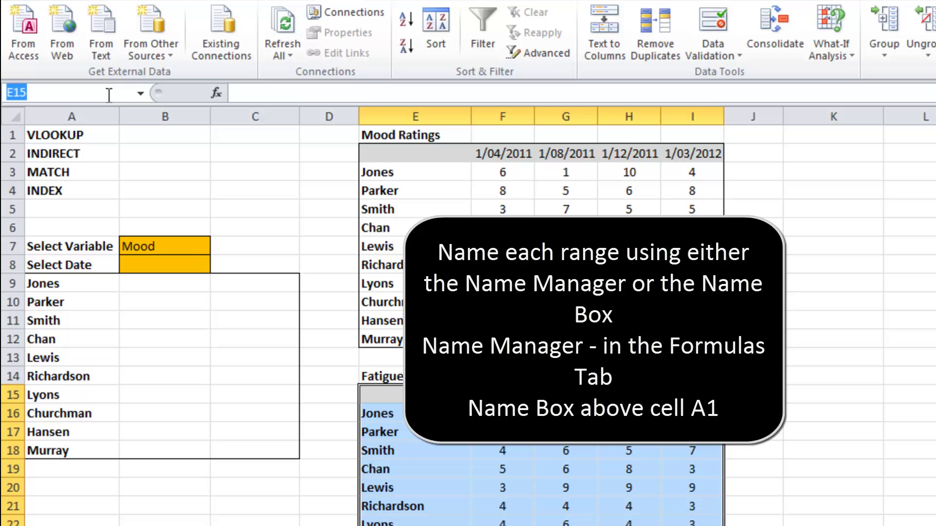
type("Fatigue")
key("Return")
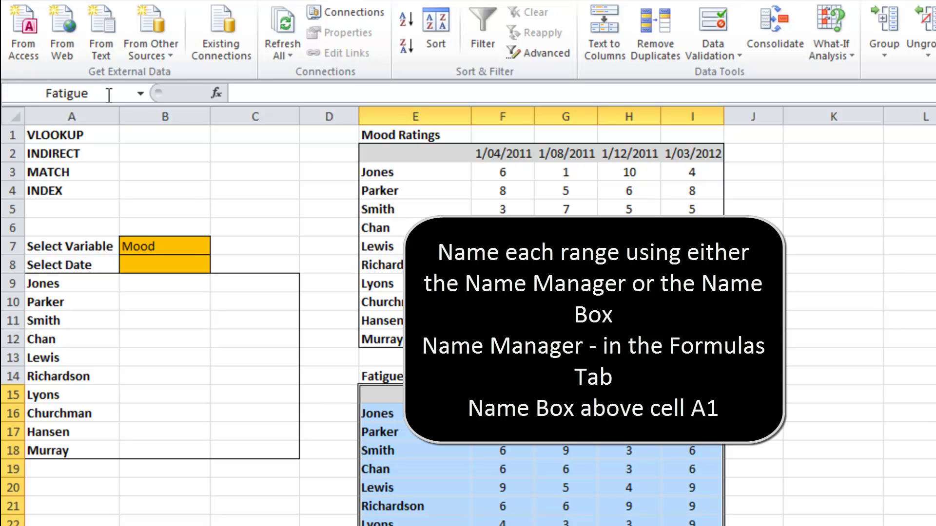
Step: Name the Sleep Ratings table range 'Sleep' and return to cell B7
mouse_move(503, 173)
left_mouse_down()
mouse_move(565, 172)
mouse_move(693, 227)
left_mouse_up()
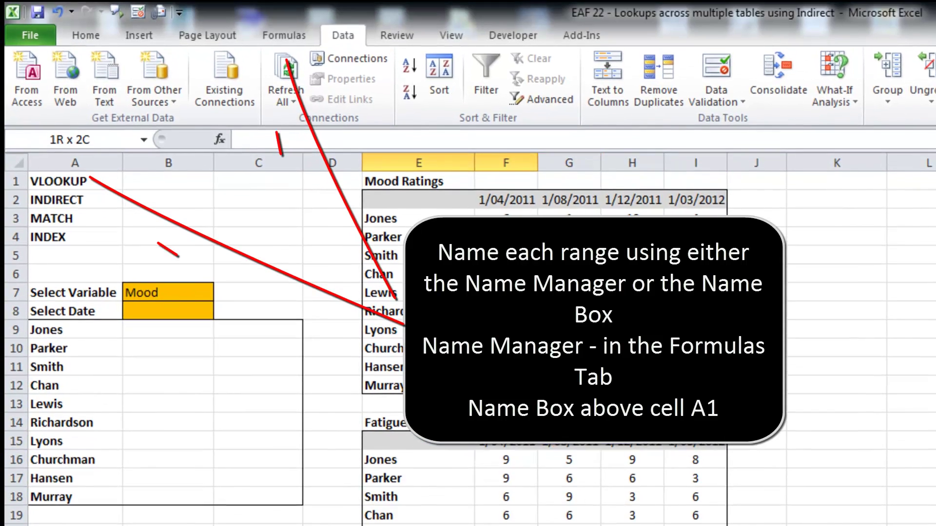
scroll(633, 261, "down", 3)
left_click_drag(633, 261, 696, 243)
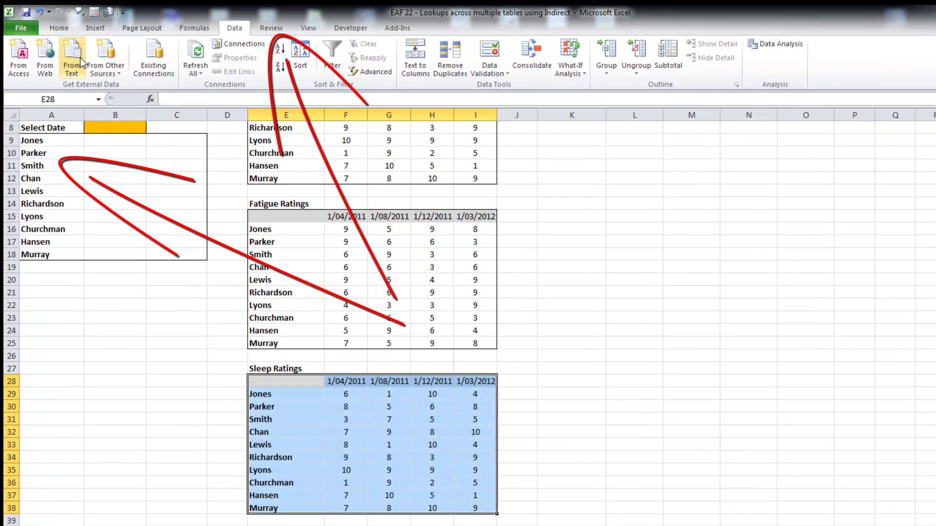
left_click(109, 133)
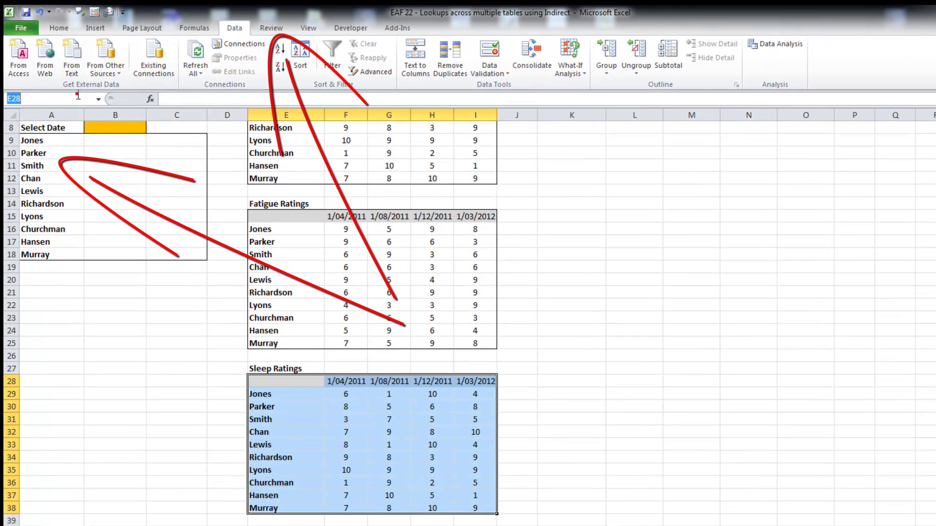
type("Sleep")
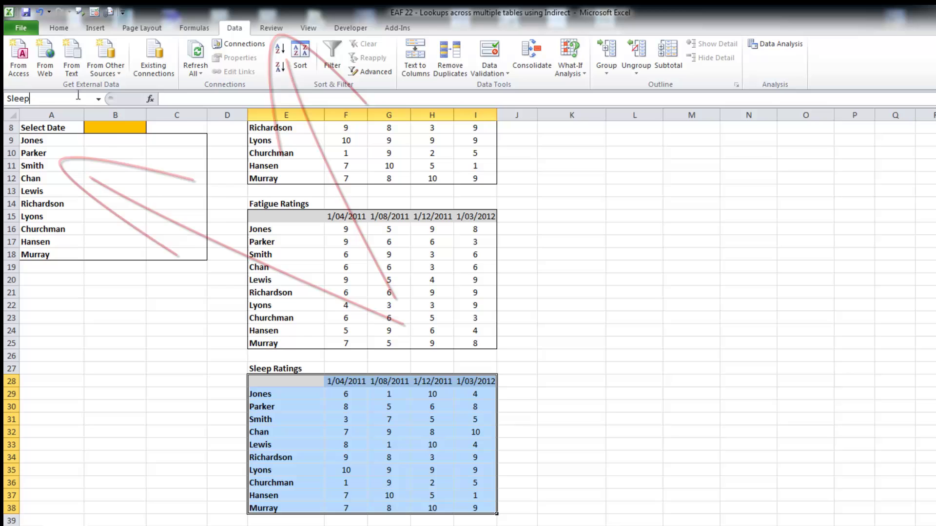
key("Return")
scroll(90, 444, "up", 3)
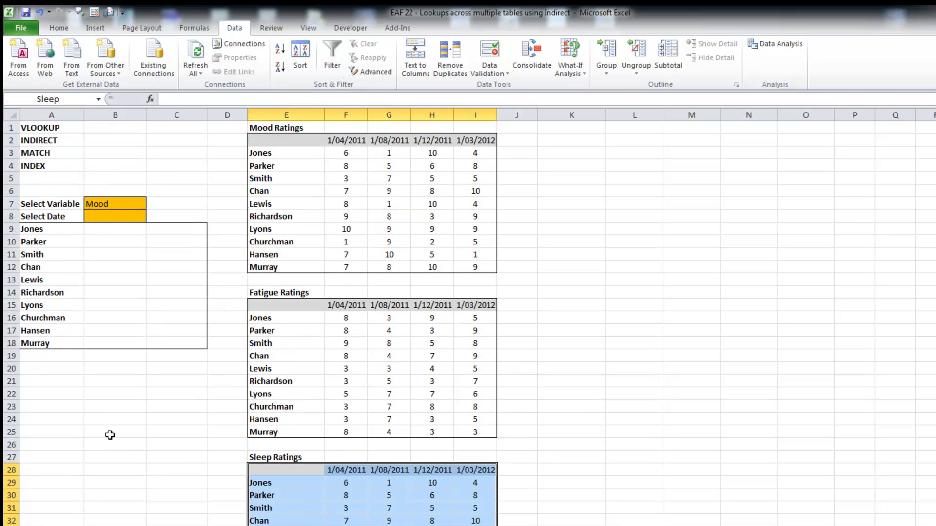
left_click(113, 204)
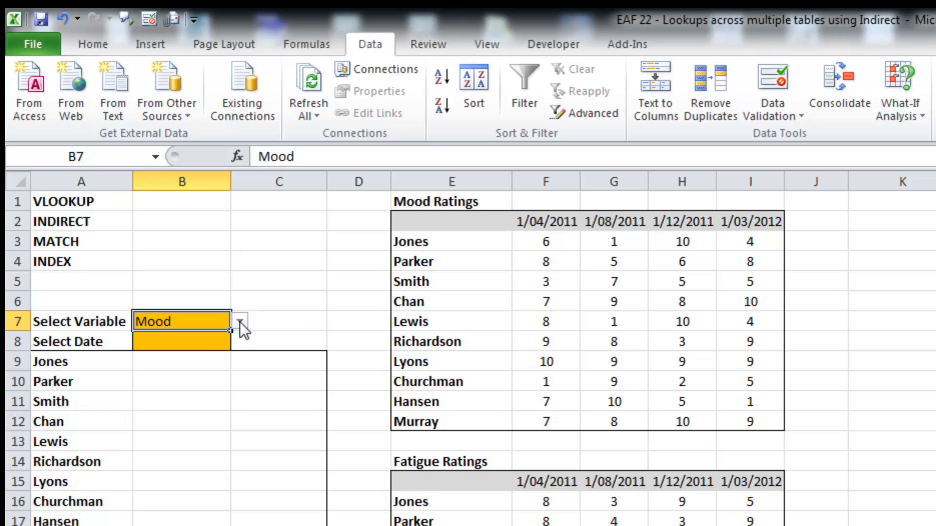
Step: Choose Fatigue as the variable and extend B8's orange fill into C8
left_click(240, 321)
left_click(213, 349)
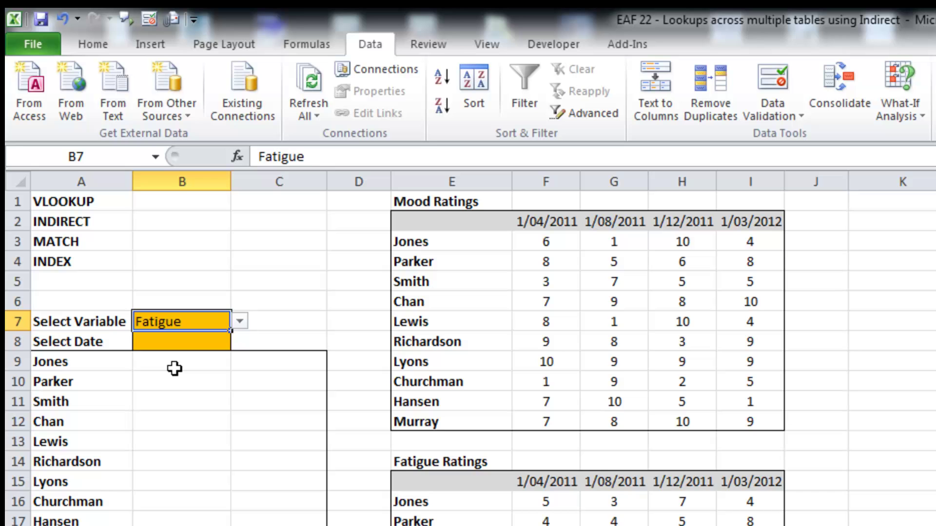
left_click(182, 341)
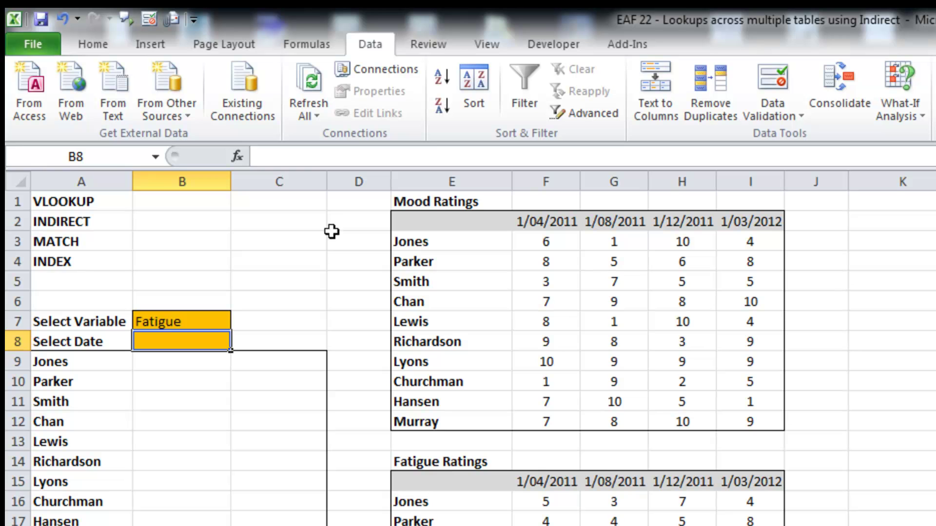
left_click_drag(231, 351, 294, 345)
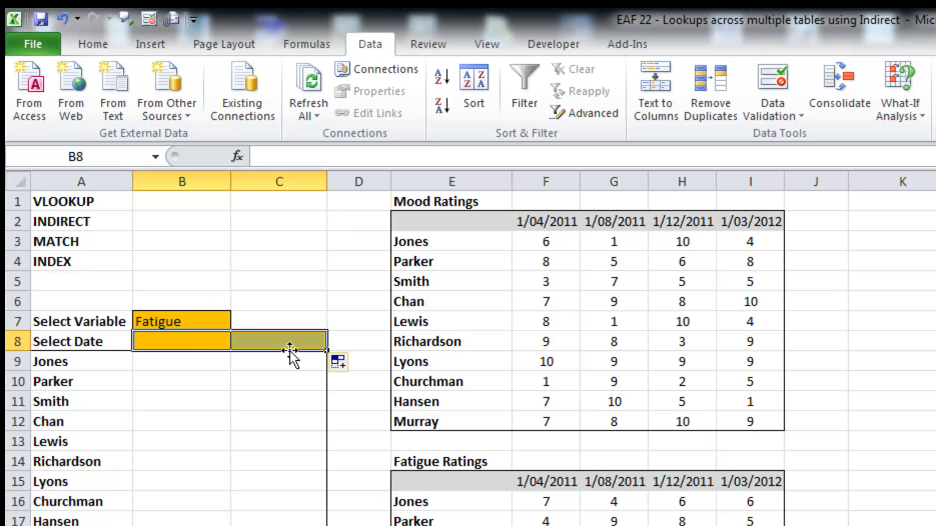
left_click(210, 341)
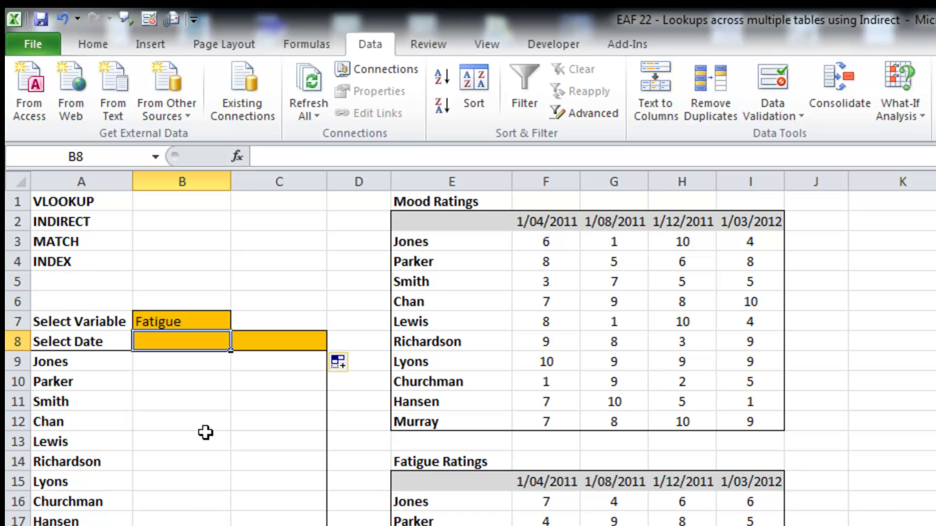
Step: Give B8 a date List validation sourced from =$F$2:$I$2 and choose 1/04/2011
left_click(791, 123)
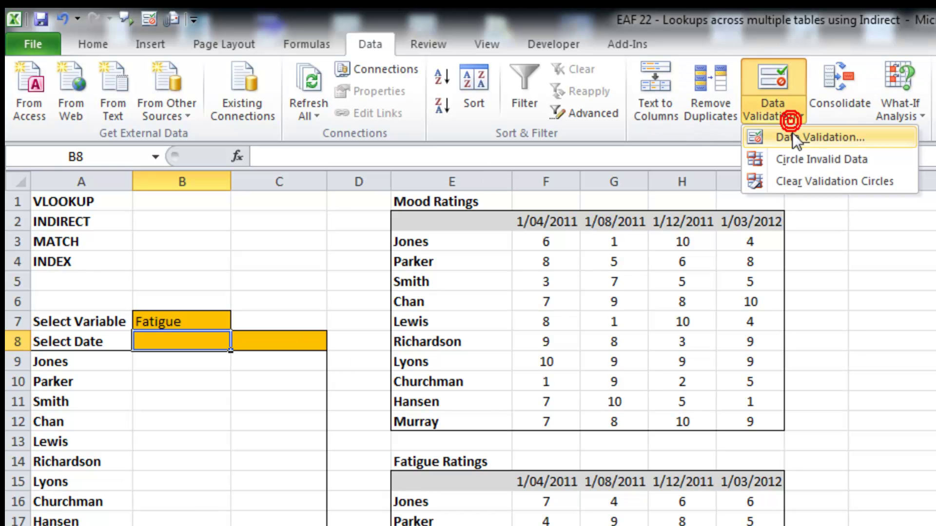
left_click(793, 134)
left_click_drag(648, 207, 383, 331)
left_click(412, 441)
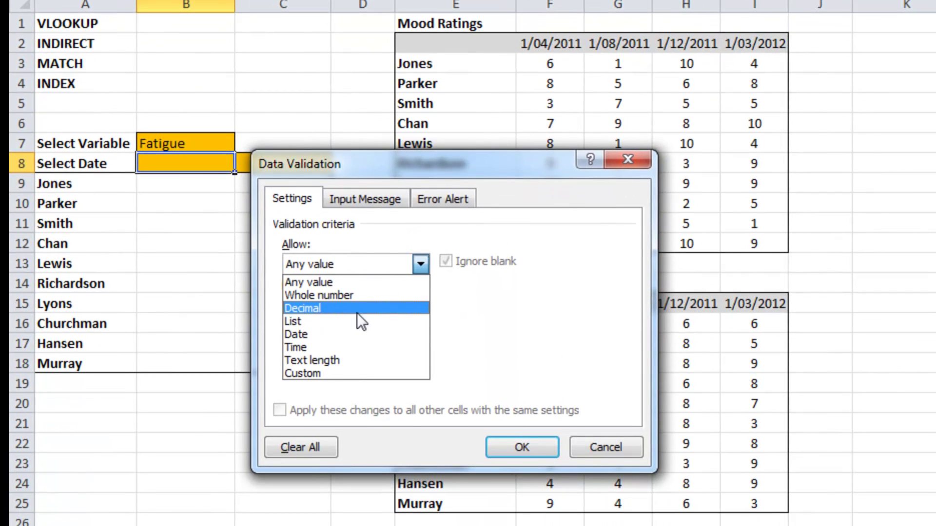
left_click(352, 495)
left_click(322, 347)
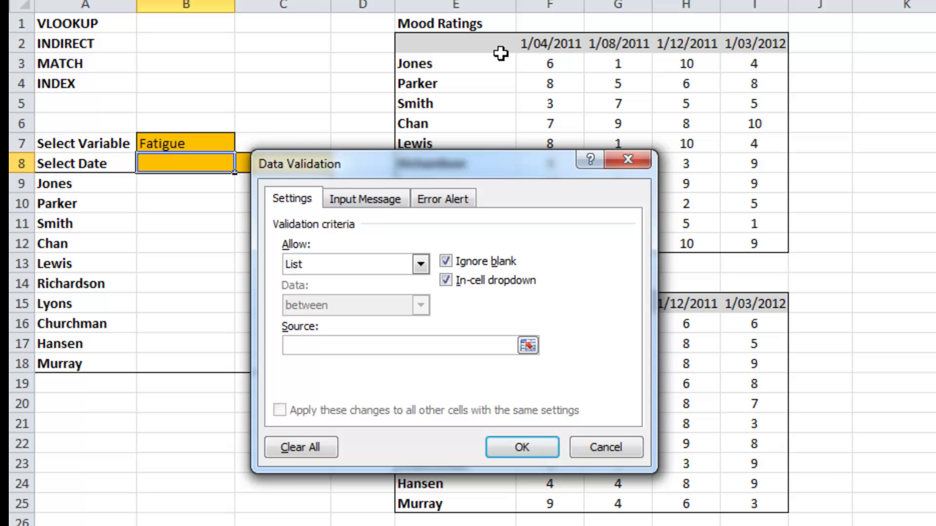
left_click_drag(542, 41, 746, 40)
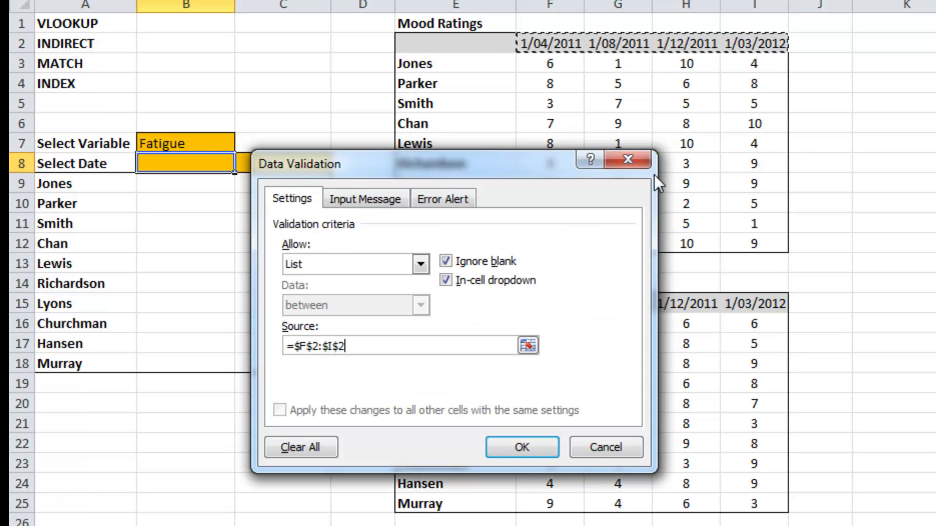
left_click(537, 448)
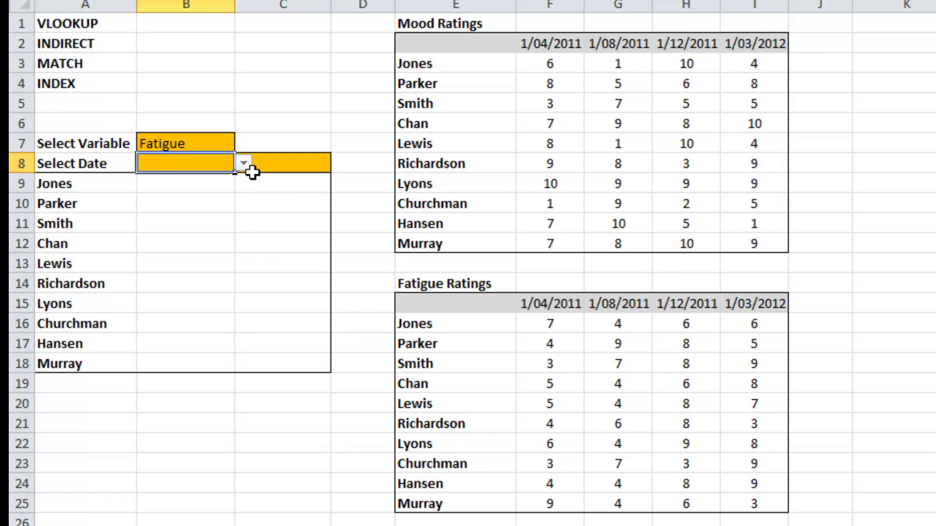
left_click(242, 163)
left_click(224, 179)
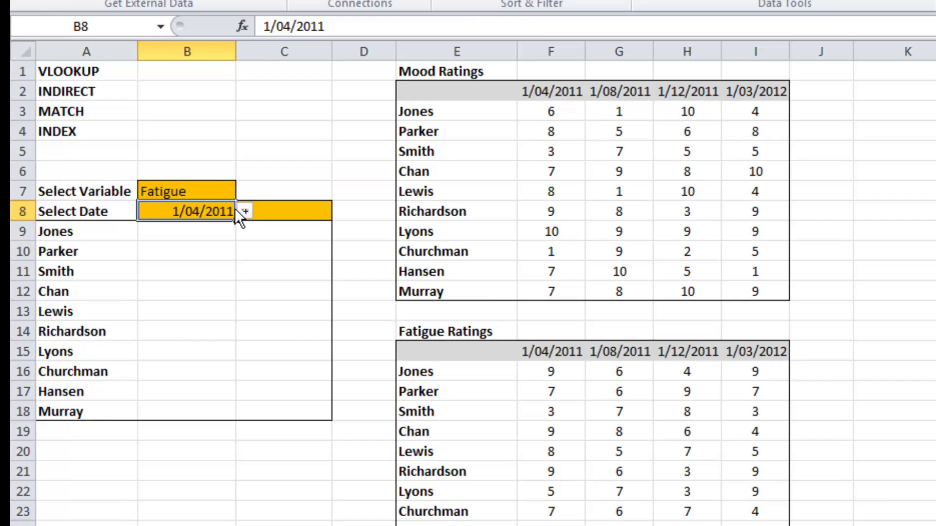
Step: Copy B8 and paste only its validation rule into C8
key("ctrl+c")
left_click(313, 162)
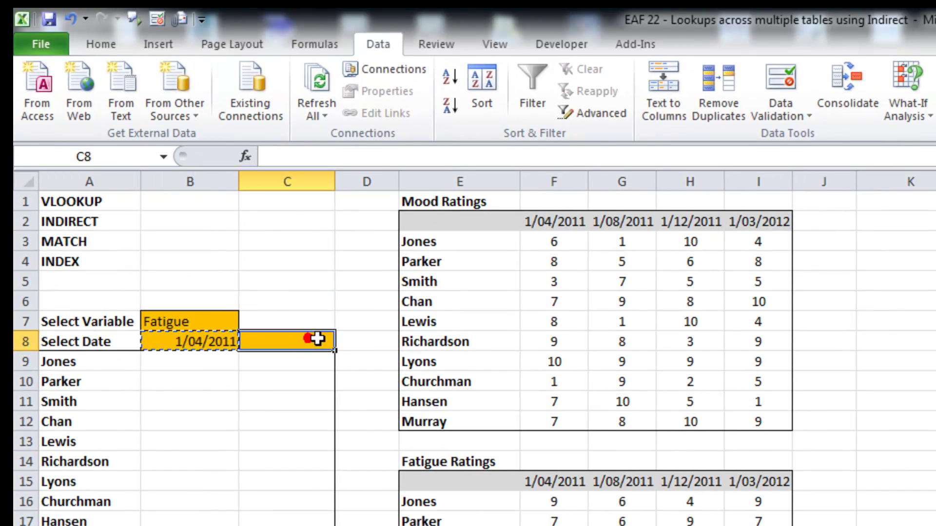
left_click(84, 43)
left_click(39, 121)
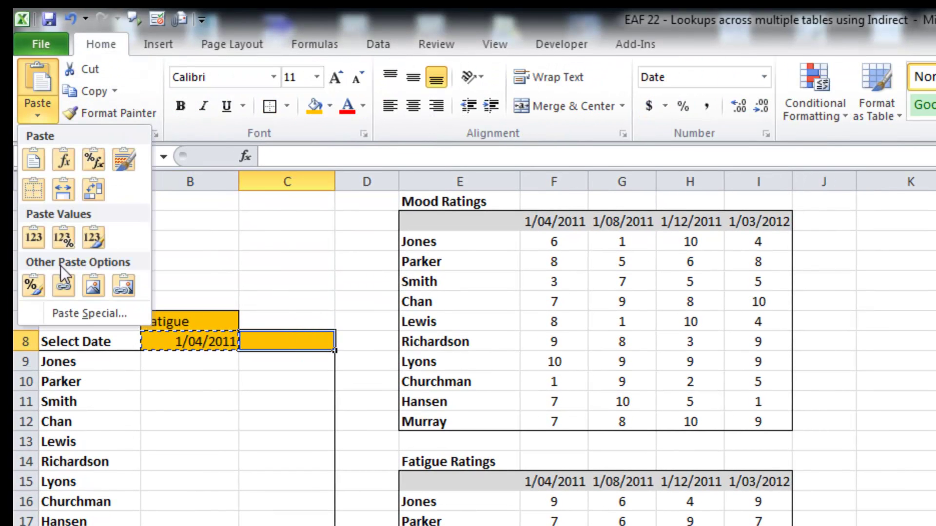
left_click(80, 315)
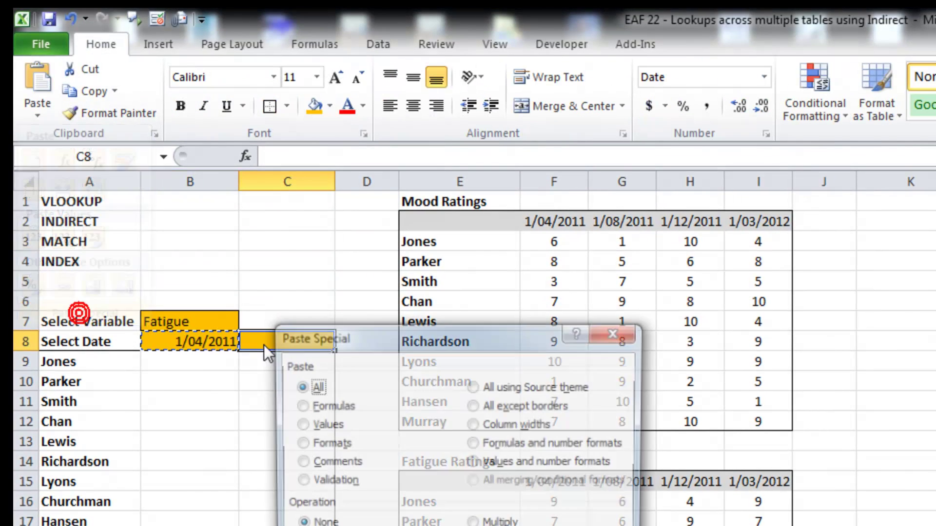
left_click(312, 481)
key("Return")
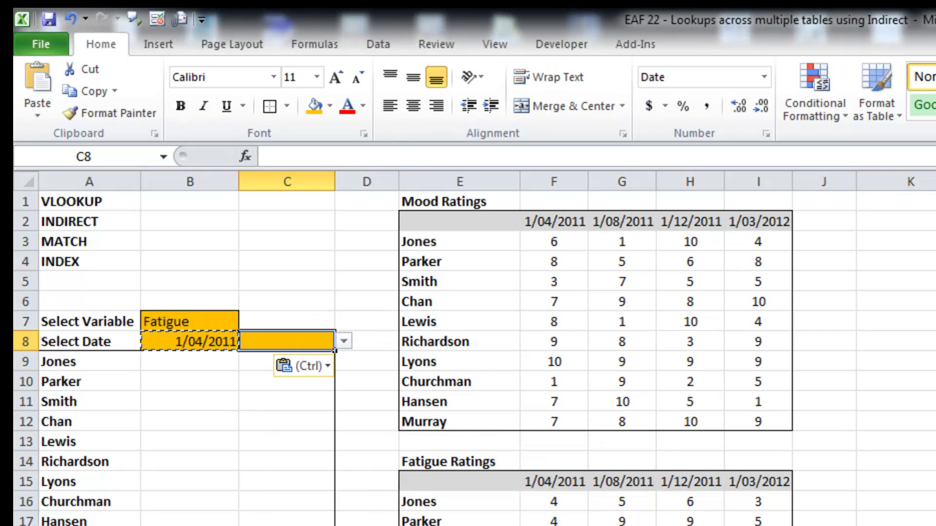
Step: Set C8 to 1/08/2011 and centre-align columns B and C
left_click(343, 337)
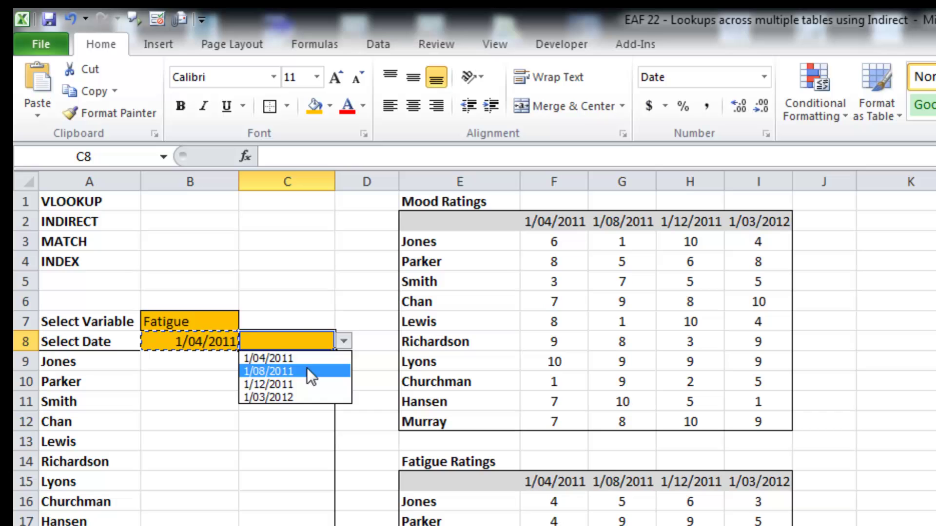
left_click(307, 371)
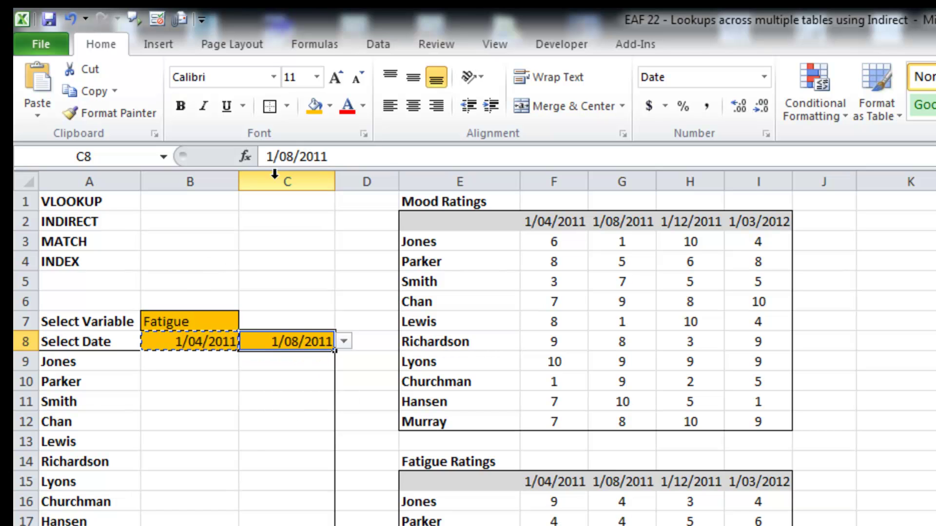
left_click_drag(273, 180, 217, 181)
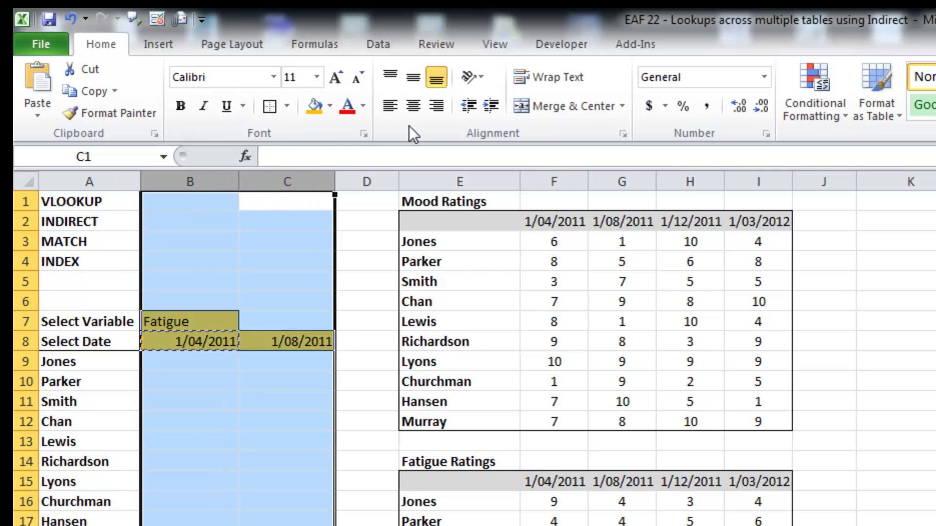
left_click(414, 105)
left_click(171, 355)
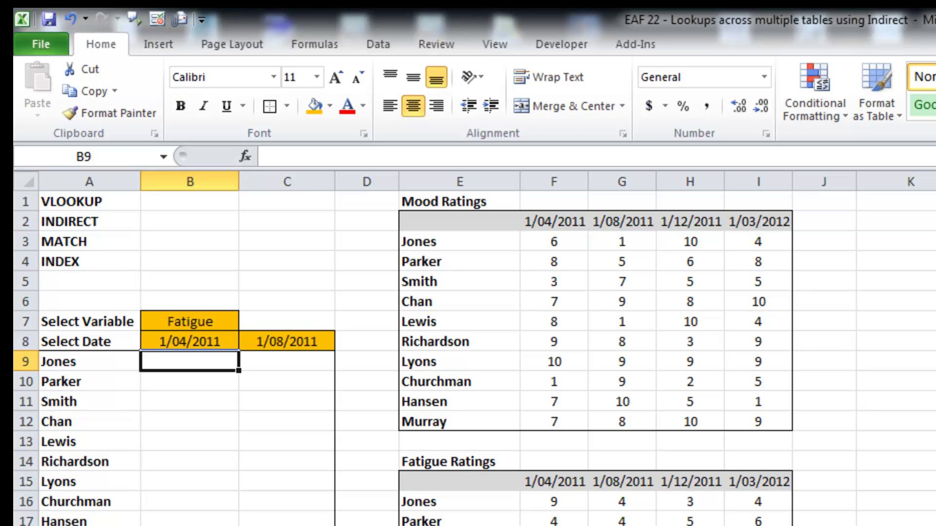
Step: Start B9's formula as =vlookup($A9, with the A9 reference column-locked
type("=")
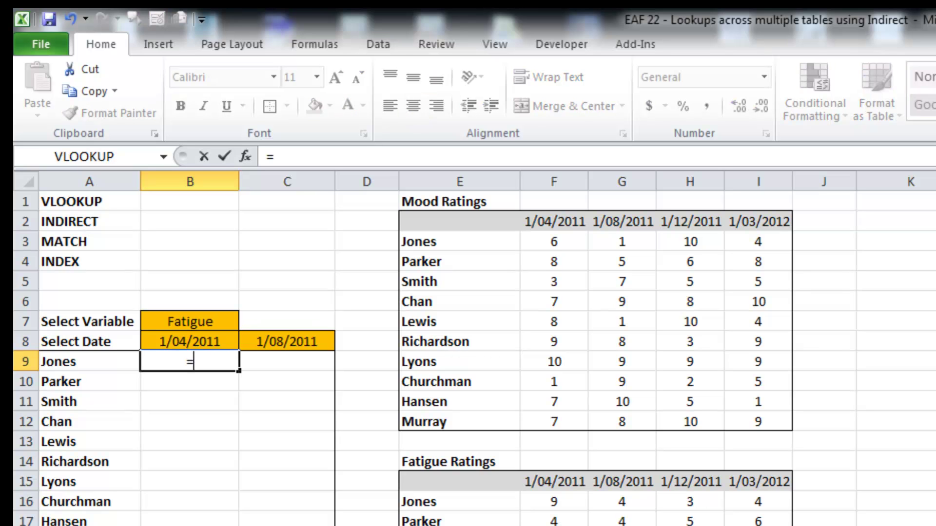
type("vlookup(")
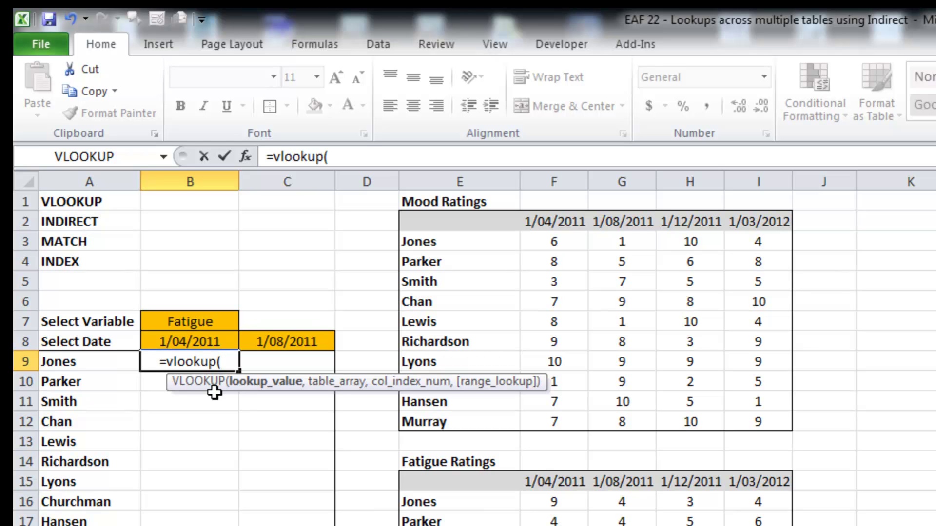
left_click(76, 361)
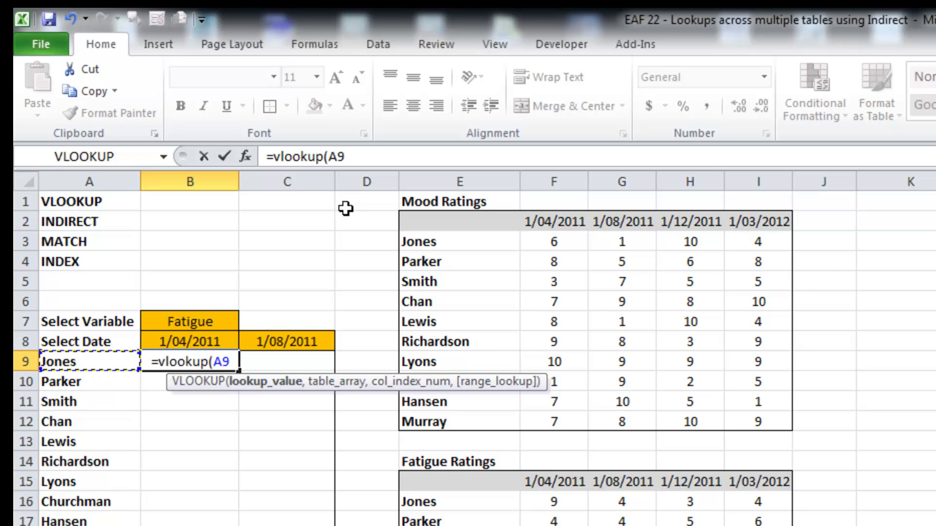
left_click(344, 157)
double_click(334, 158)
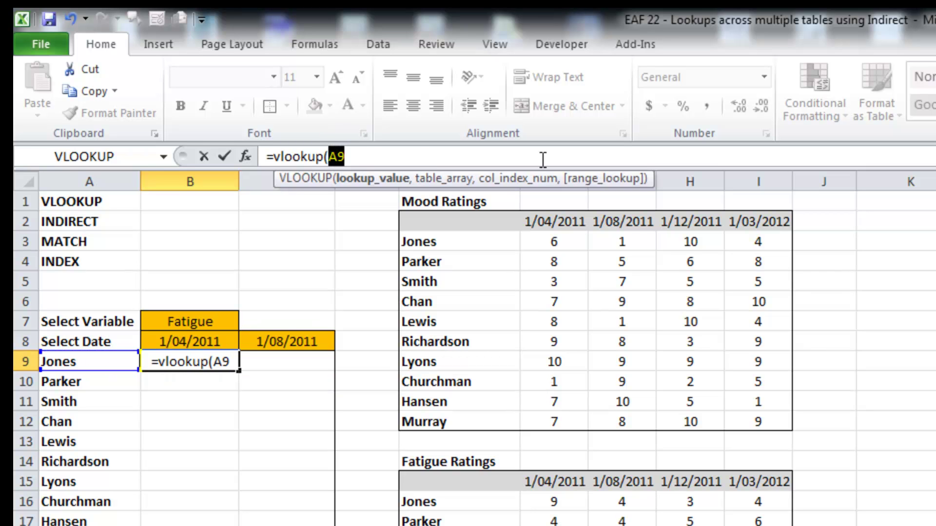
key("F4")
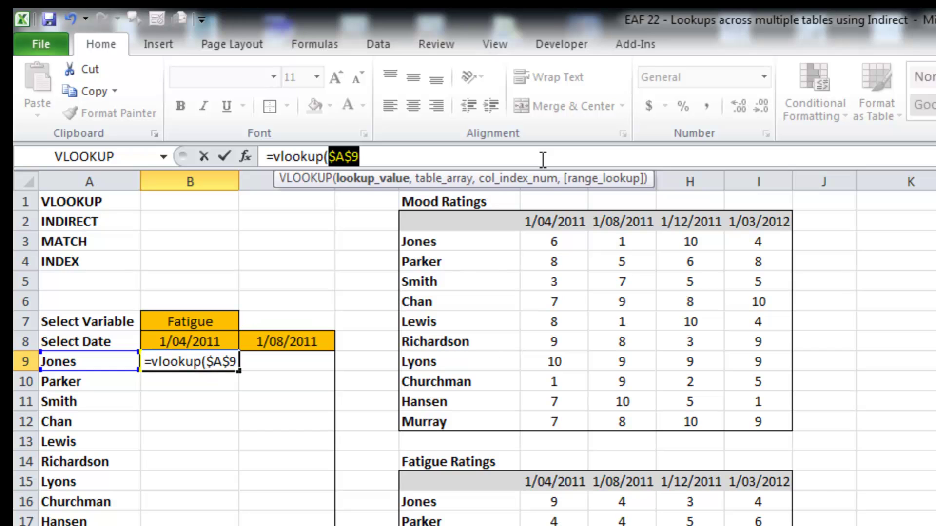
key("F4")
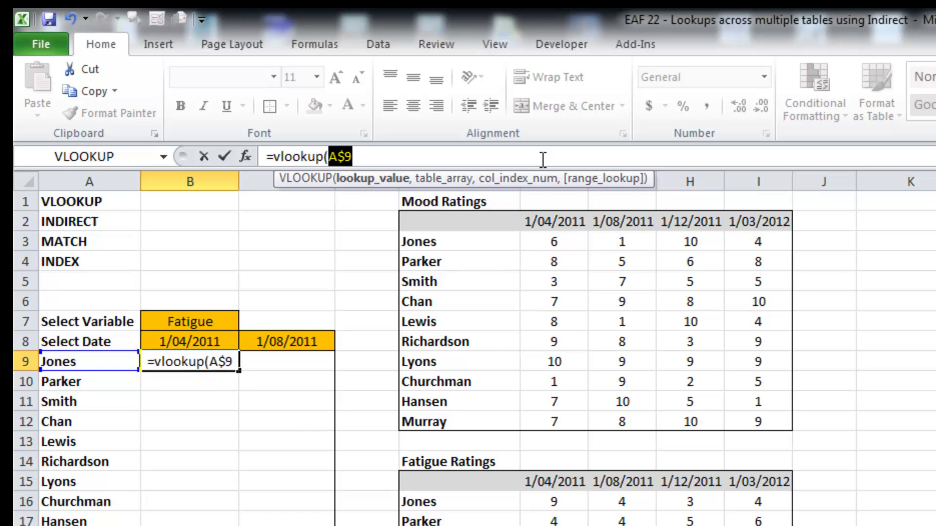
key("F4")
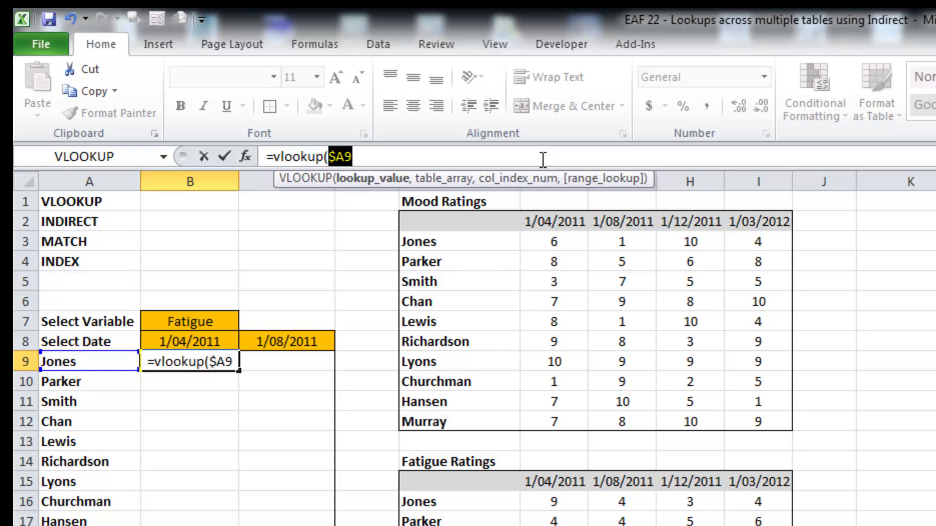
left_click(415, 159)
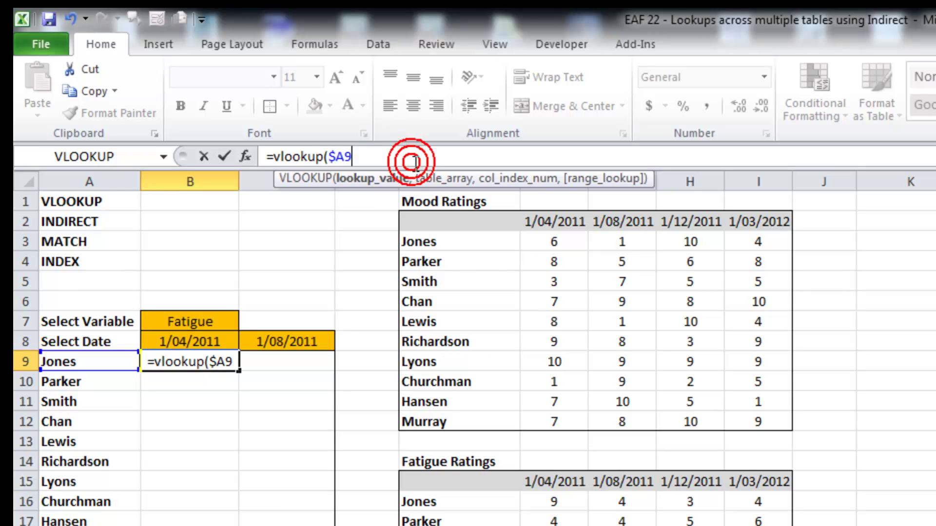
Step: Add indirect($B$7) as the VLOOKUP table argument
type(",")
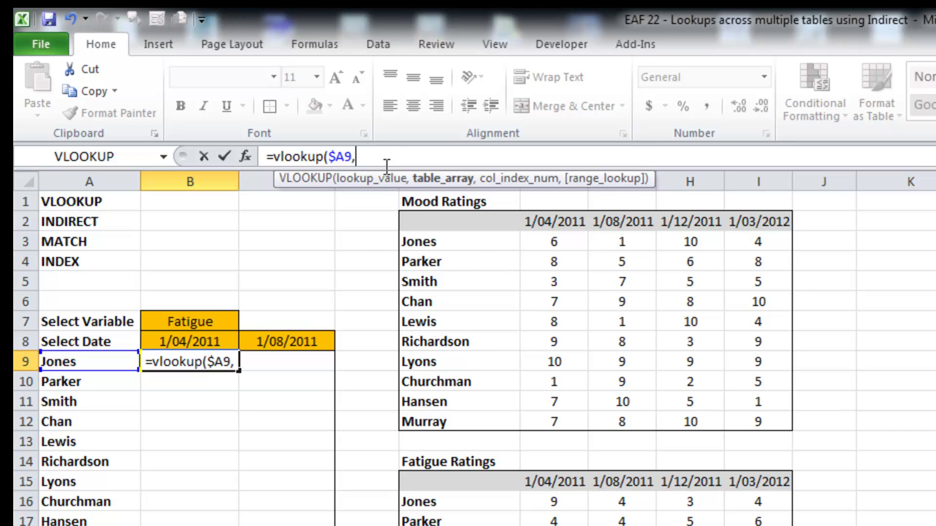
type("indirect")
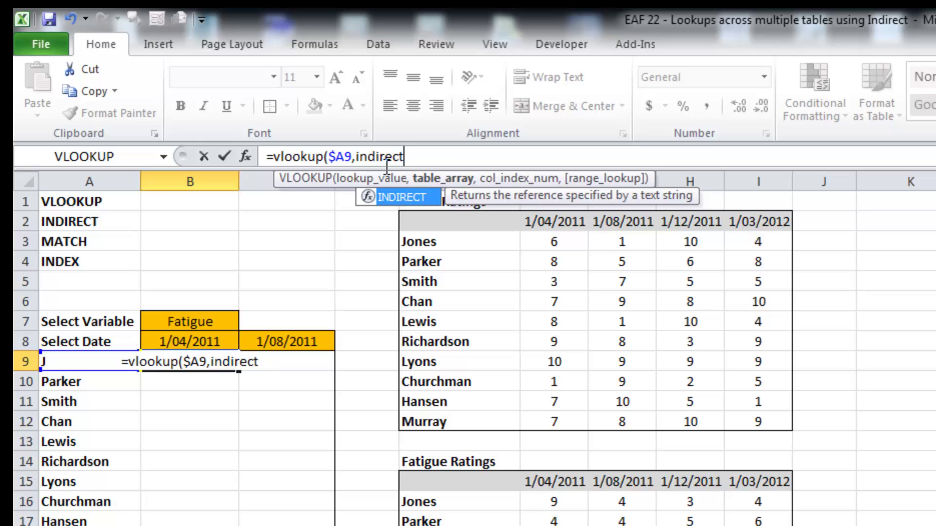
type("(")
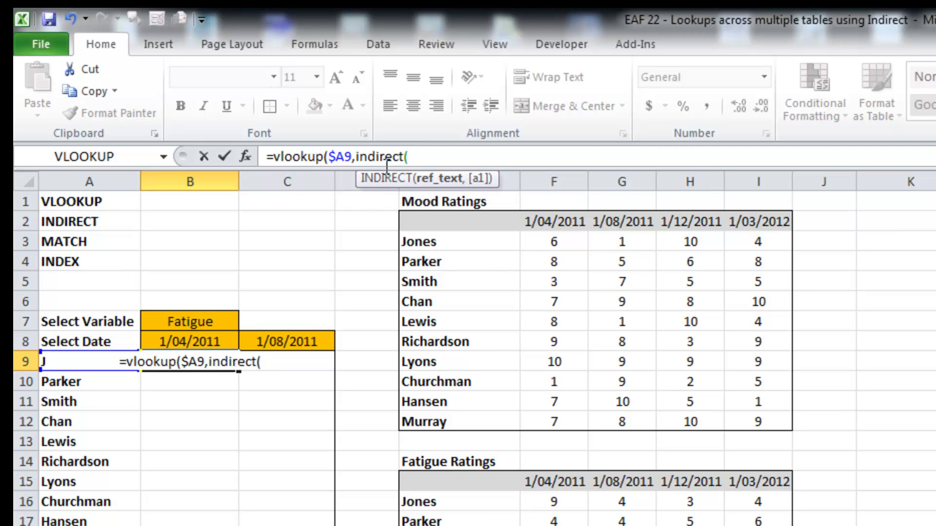
left_click(203, 322)
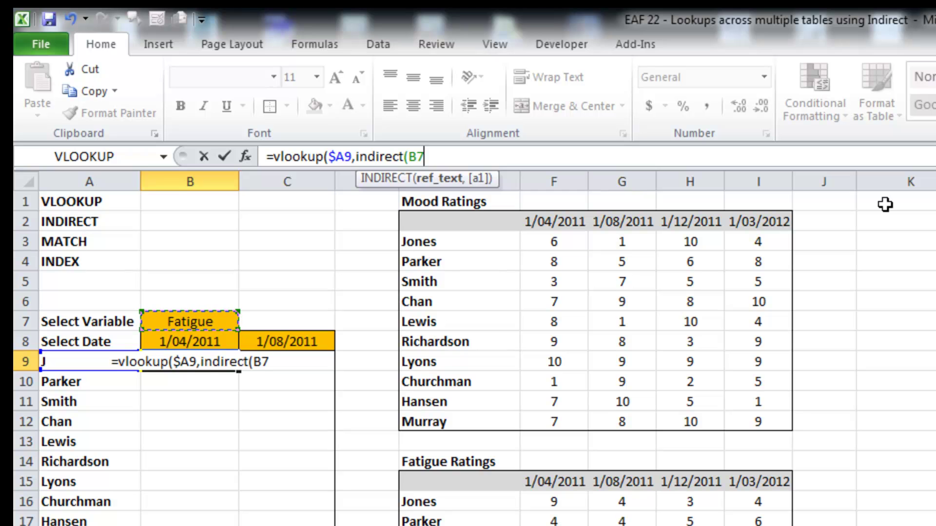
key("F4")
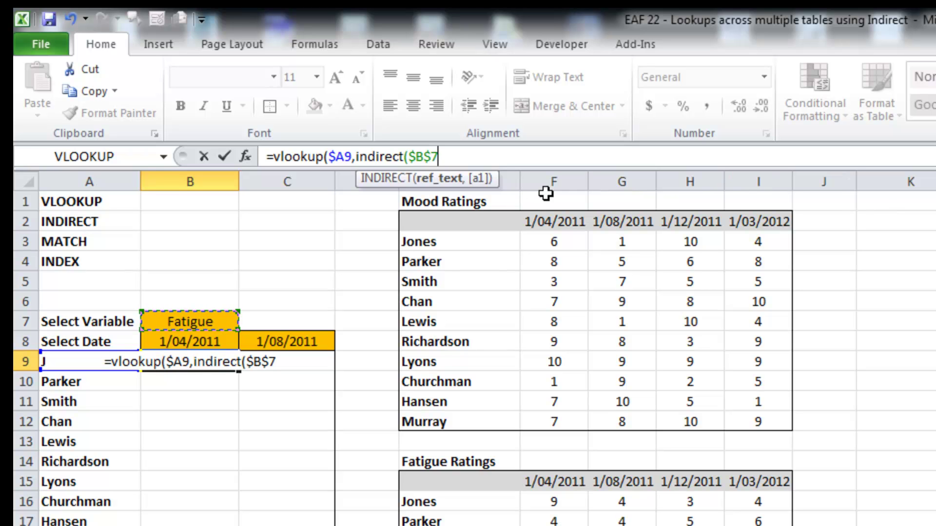
type(",")
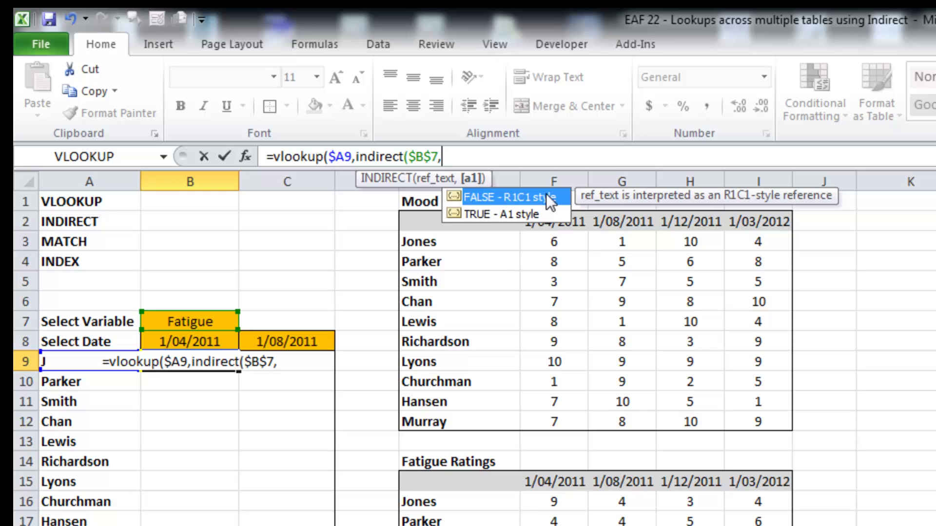
key("BackSpace")
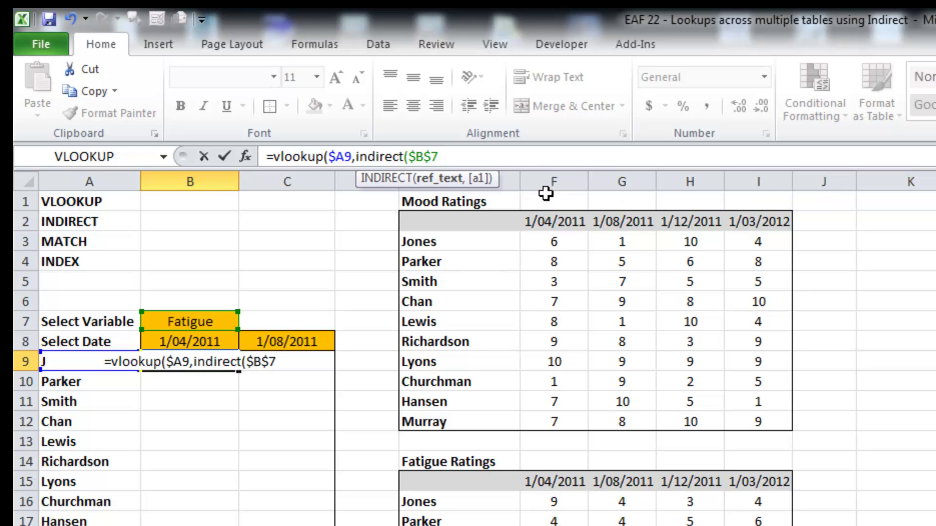
type(")")
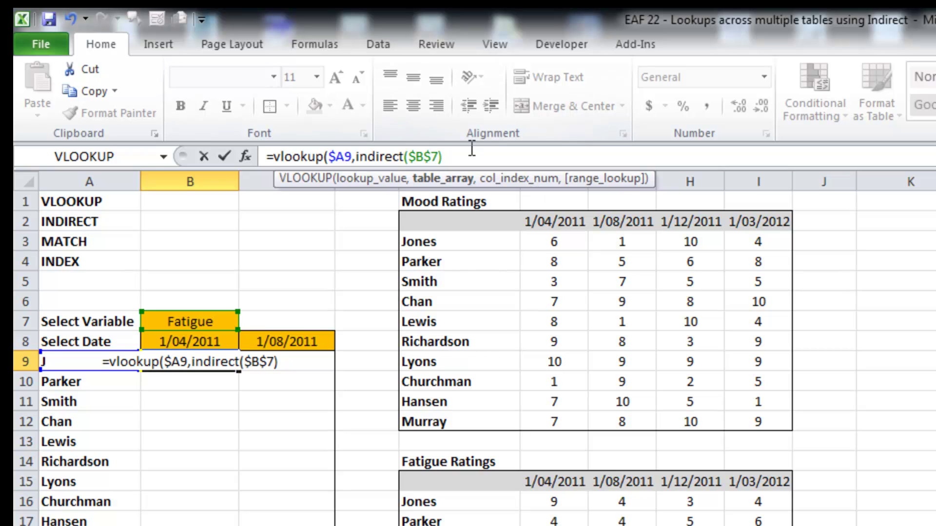
Step: Preview indirect($B$7) with F9 to confirm it returns the Fatigue table, then restore it
left_click_drag(455, 157, 356, 156)
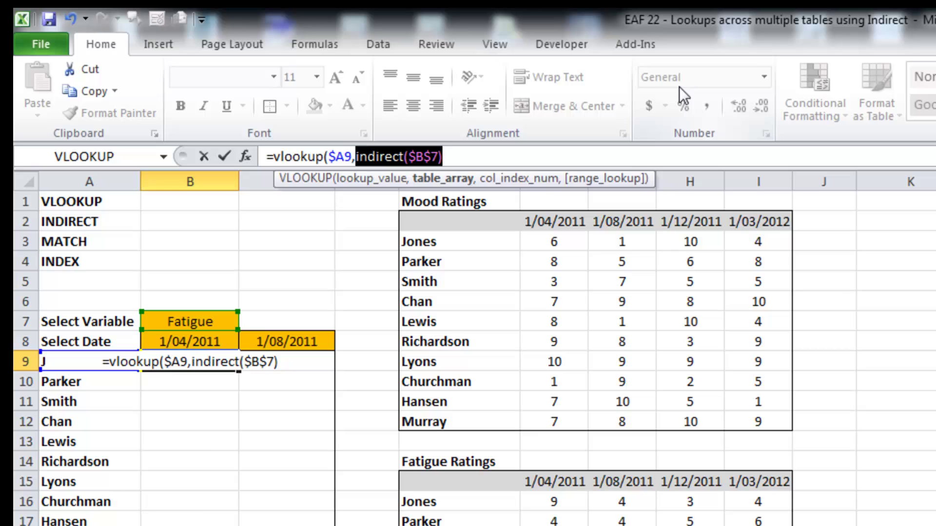
key("F9")
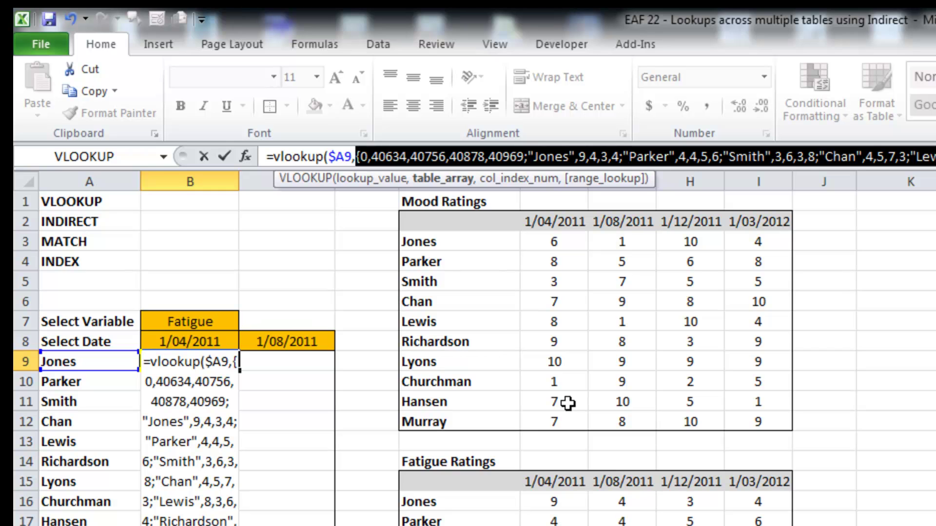
key("ctrl+z")
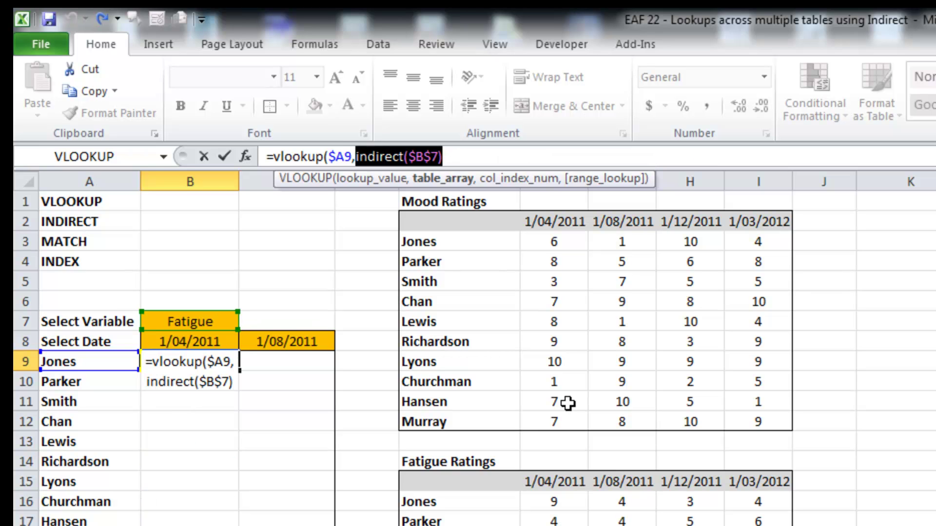
Step: Append $B$8 as the column argument of the VLOOKUP
left_click(465, 156)
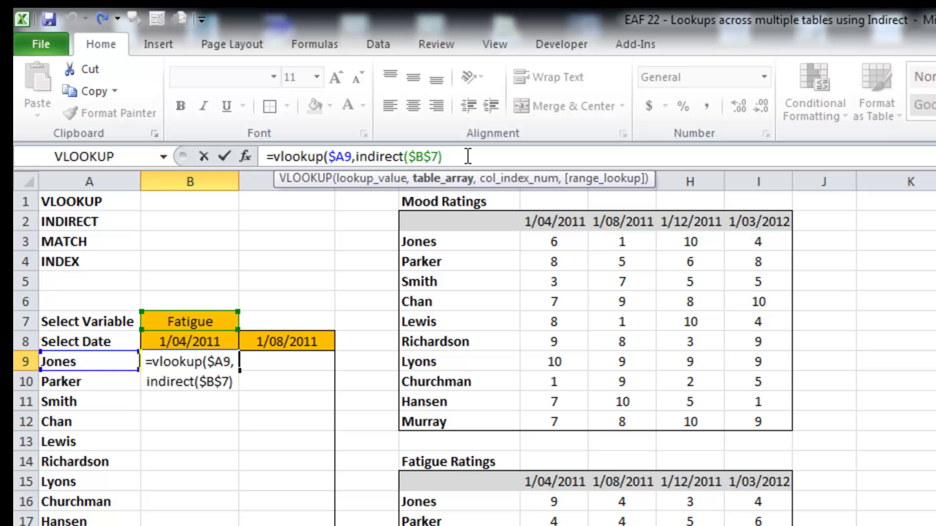
type(",")
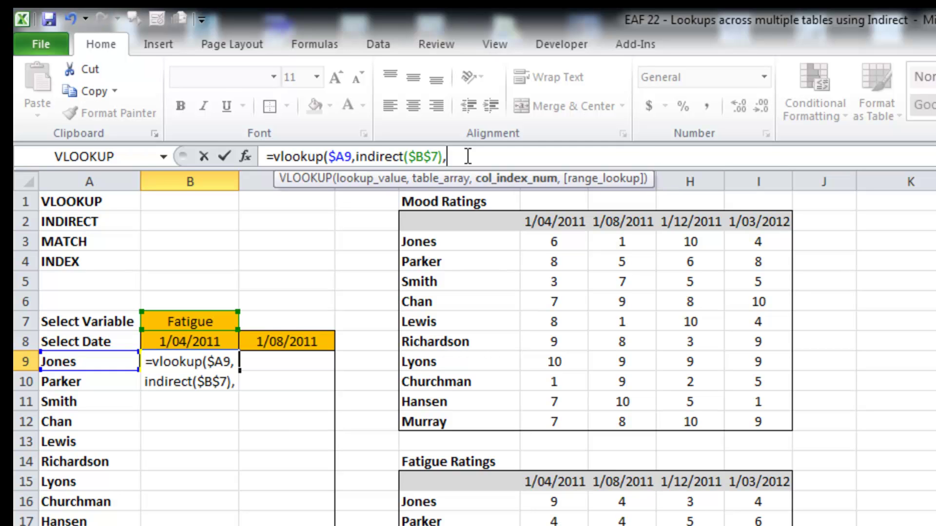
type("$B$8")
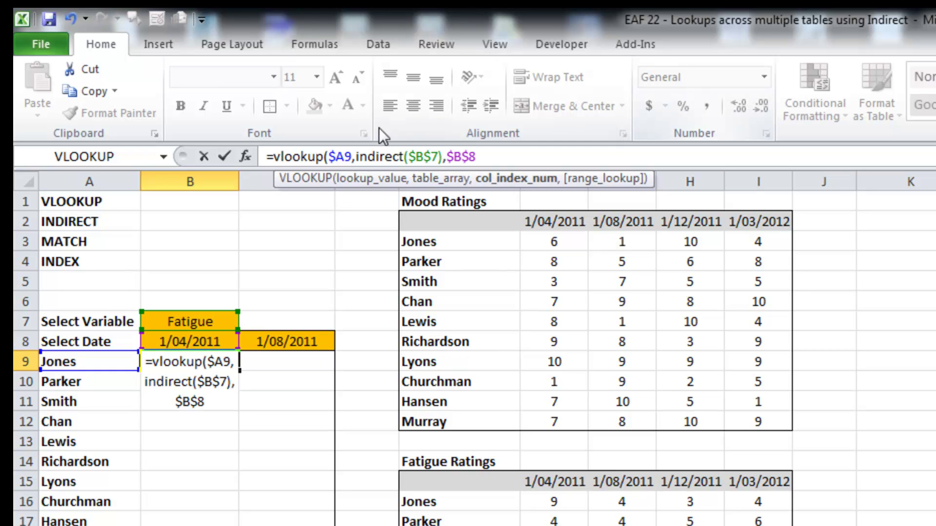
key("Left")
key("Left")
key("Left")
key("Left")
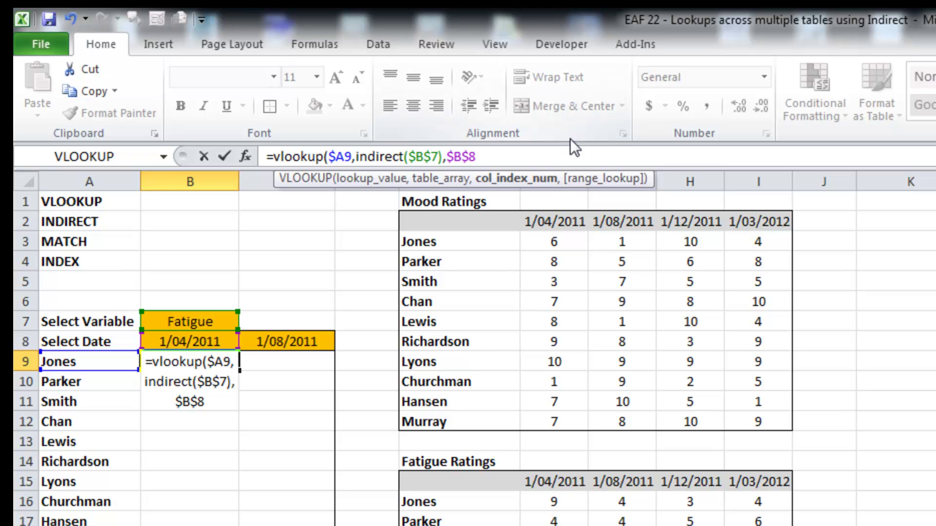
Step: Wrap $B$8 in match($B$8,$E$2:$I$2,0) to compute the column index
type("match(")
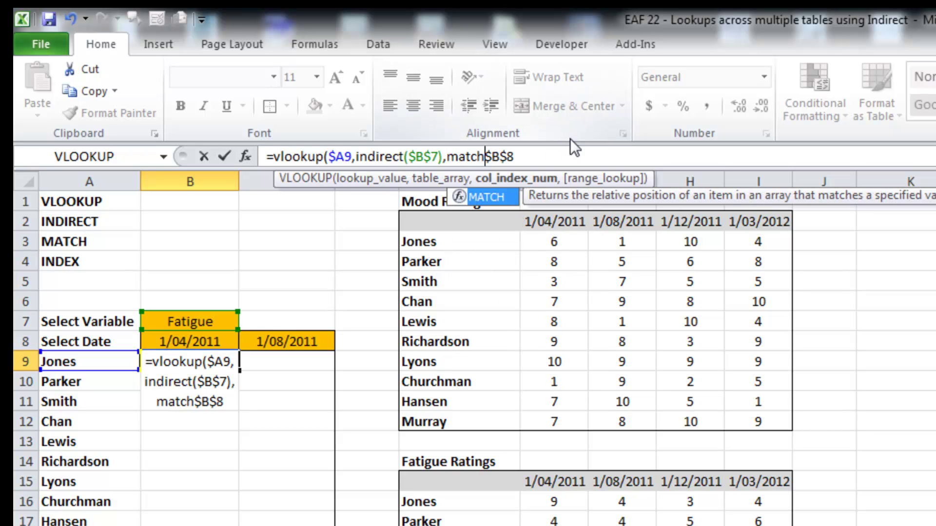
left_click(543, 152)
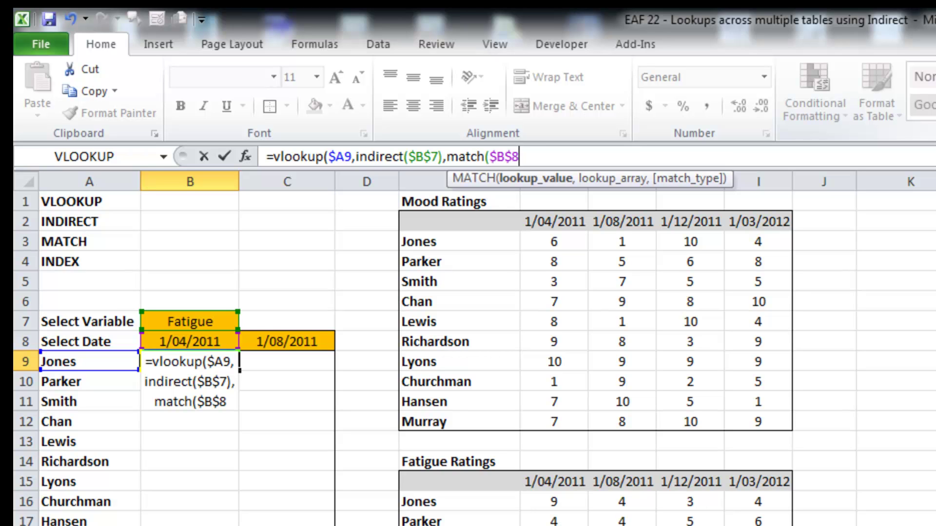
type(",")
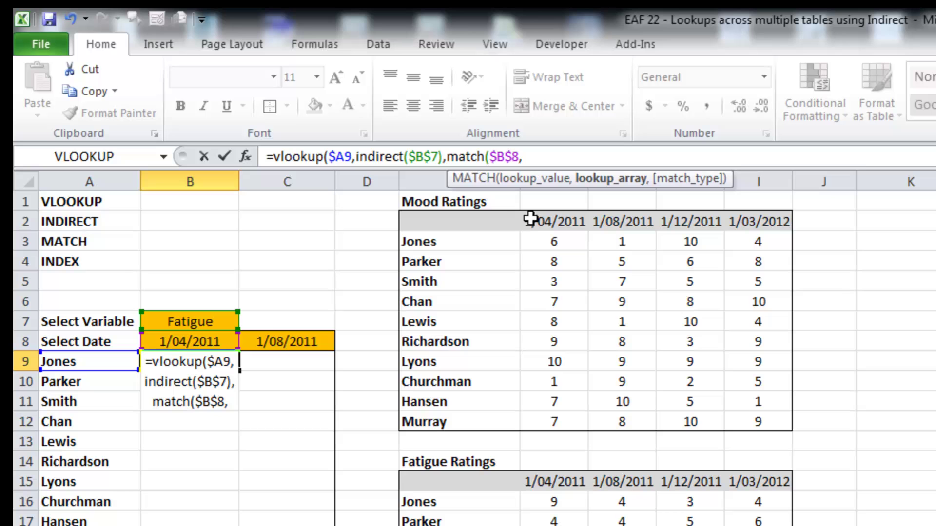
left_click_drag(482, 221, 753, 220)
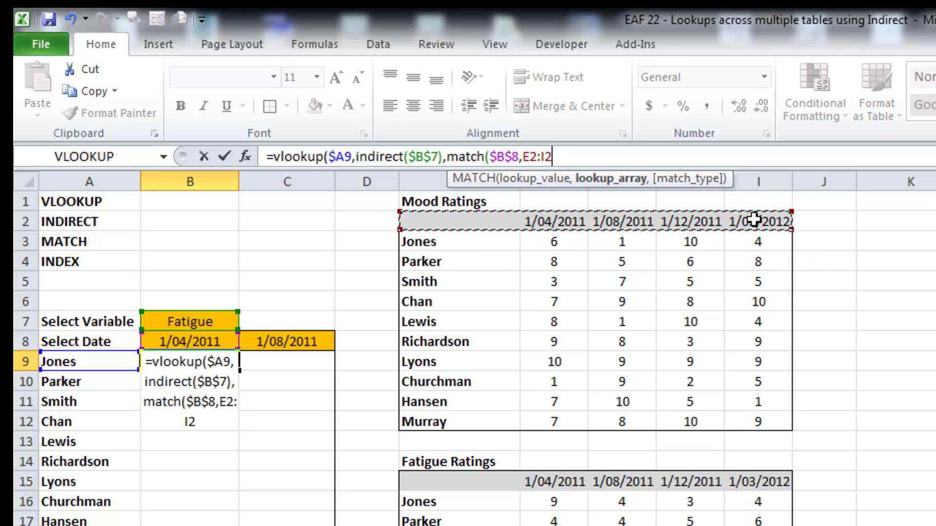
key("F4")
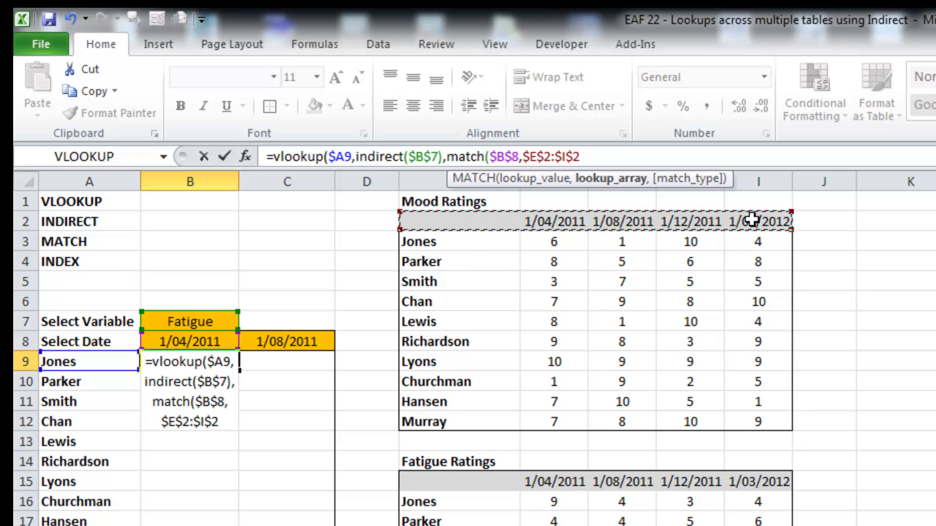
type(",")
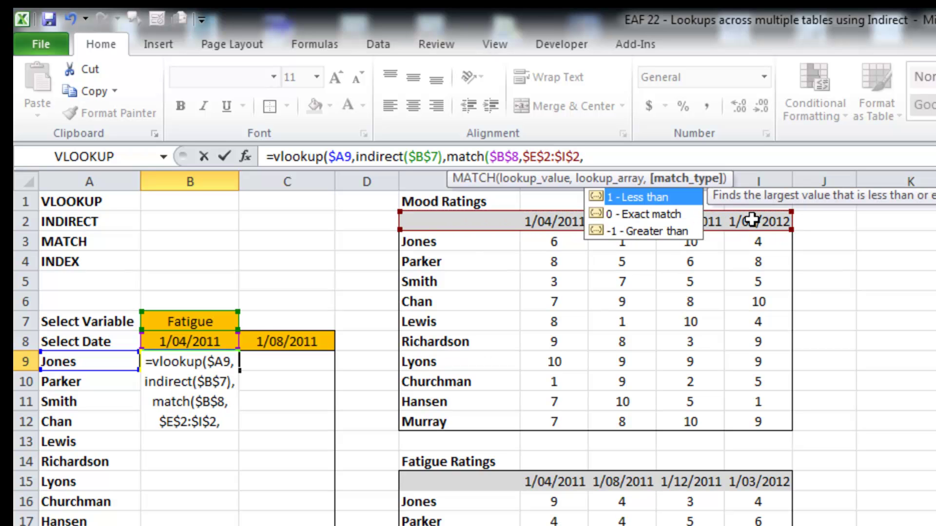
type("0)")
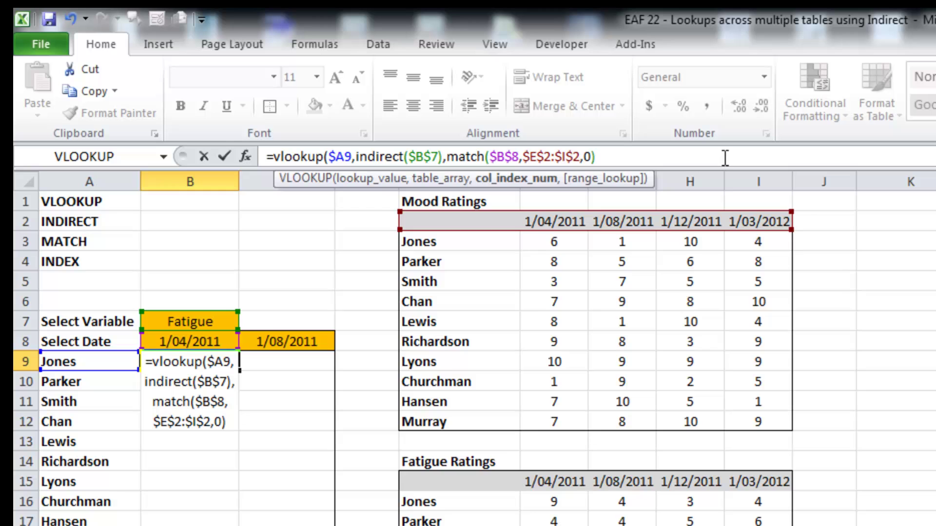
Step: Preview the MATCH result with F9, then finish with FALSE and commit, giving 4 for Jones
left_click_drag(619, 156, 447, 157)
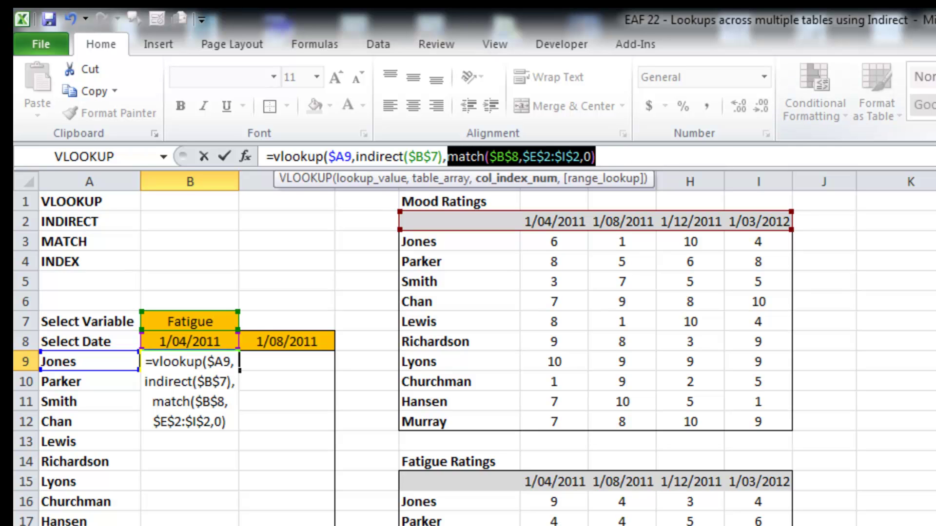
key("F9")
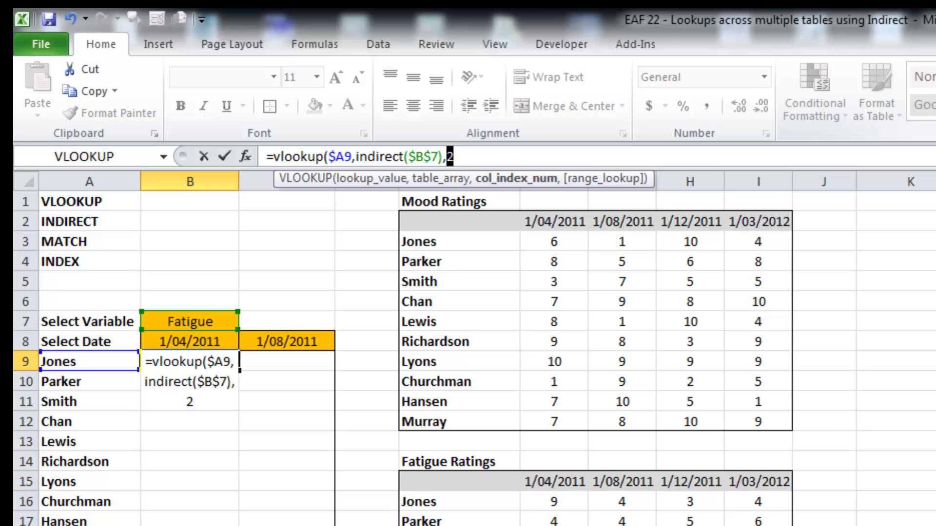
key("ctrl+z")
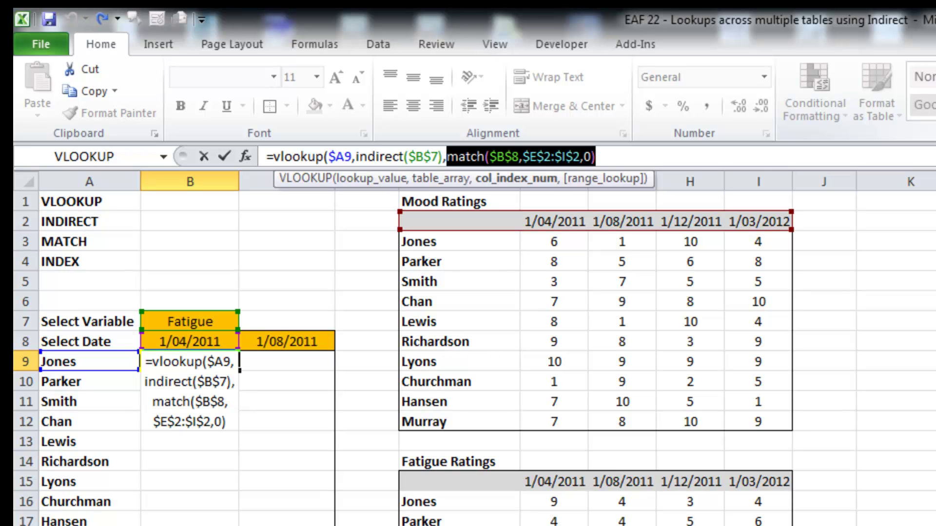
left_click(680, 157)
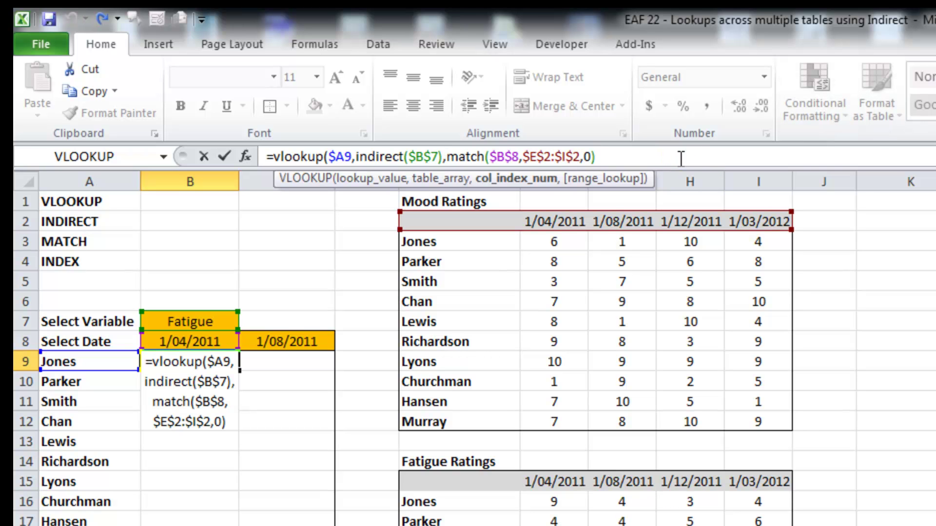
type(",false)")
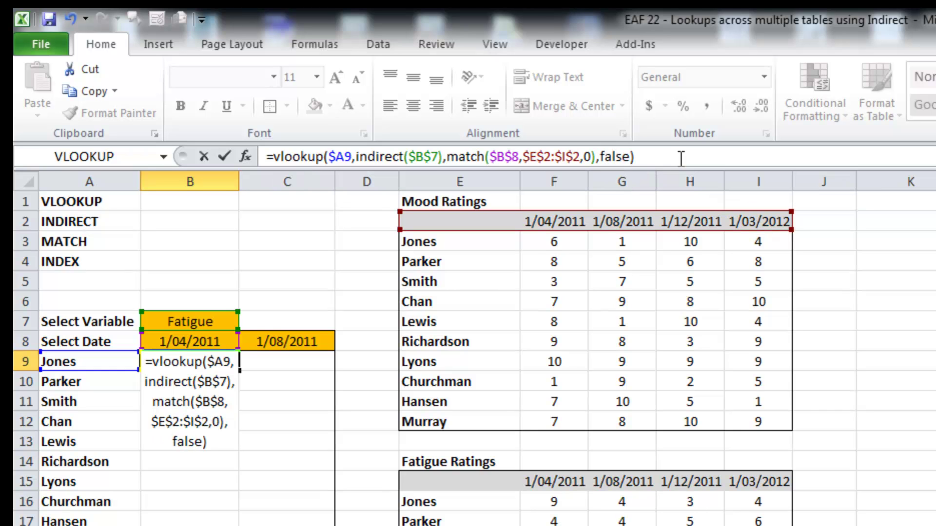
key("Return")
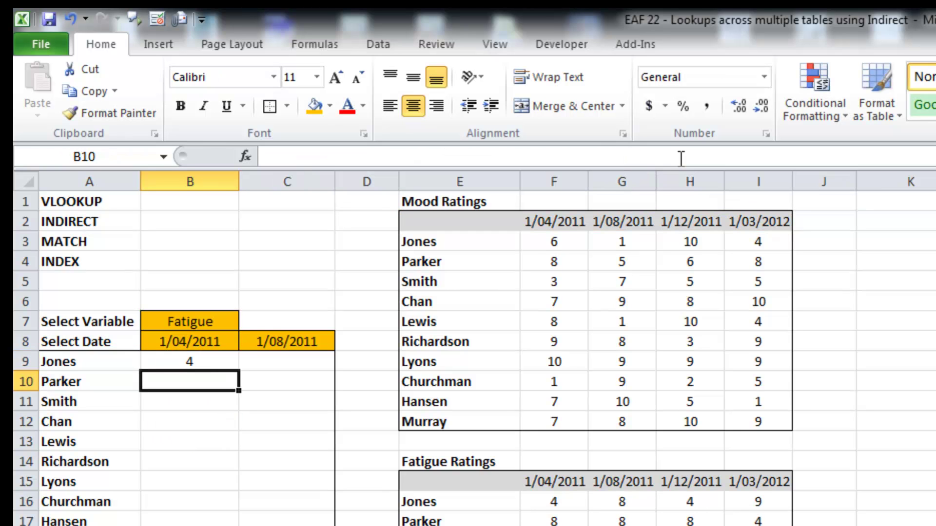
Step: Fill B9's formula down to B18 and compare with the Fatigue 1/04/2011 column
left_click(206, 363)
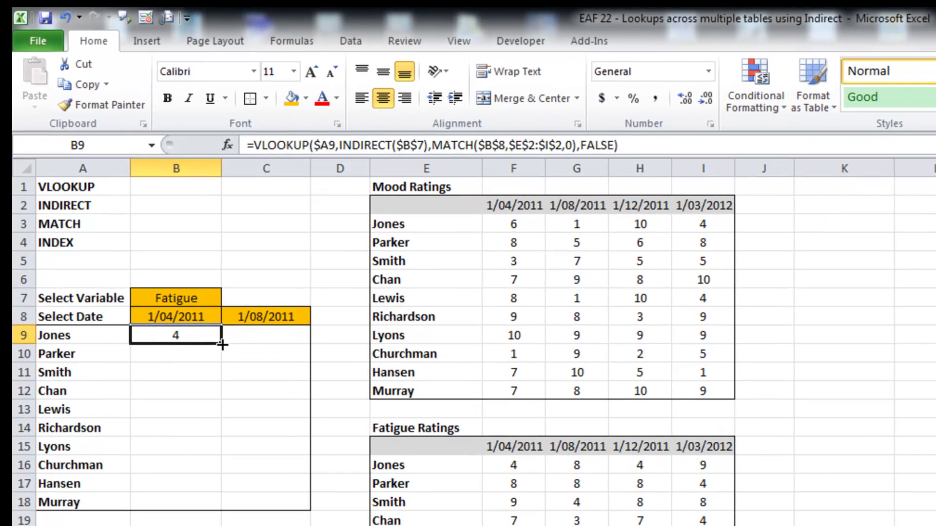
left_click_drag(239, 370, 222, 515)
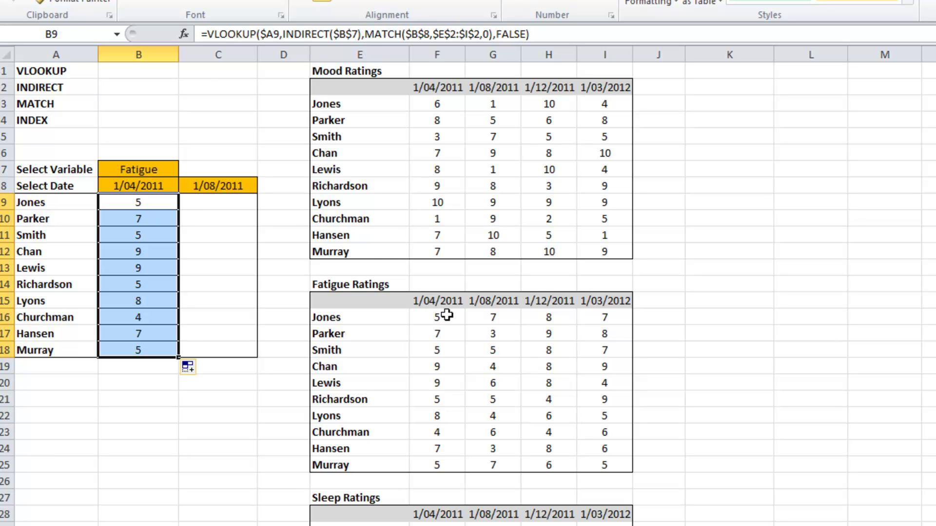
left_click_drag(447, 316, 453, 464)
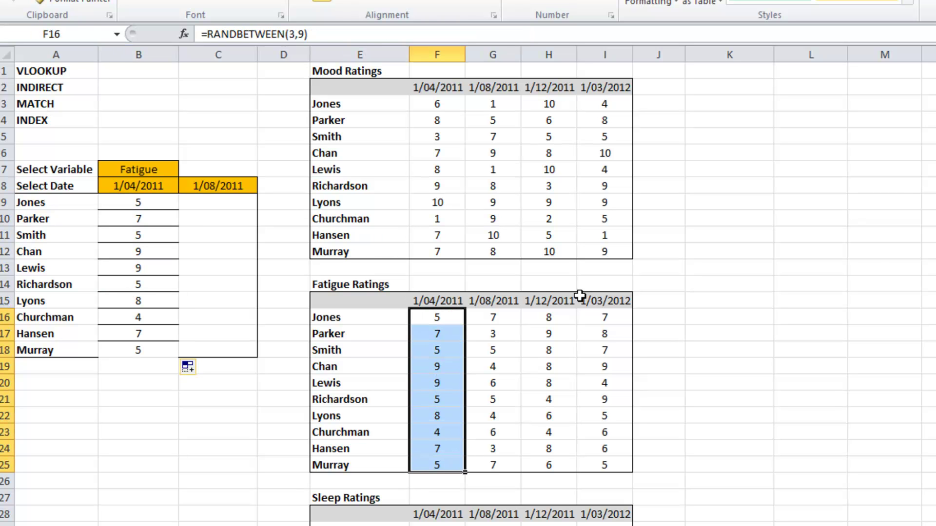
Step: Switch the variable in B7 to Mood and check results against the Mood 1/04/2011 column
left_click(162, 167)
left_click(184, 168)
left_click(163, 184)
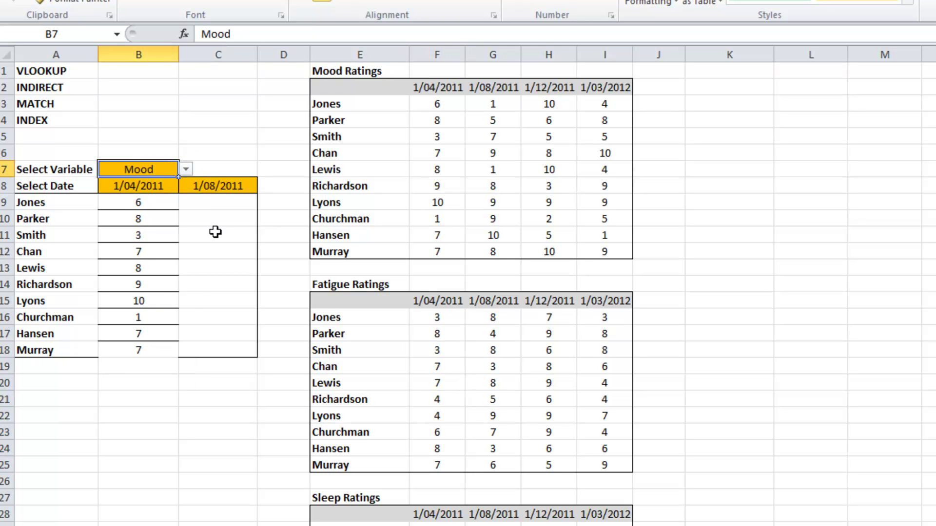
left_click_drag(445, 98, 440, 251)
Step: Remove all borders from the result cells B9:B18
left_click_drag(113, 207, 136, 359)
left_click(217, 4)
left_click(216, 106)
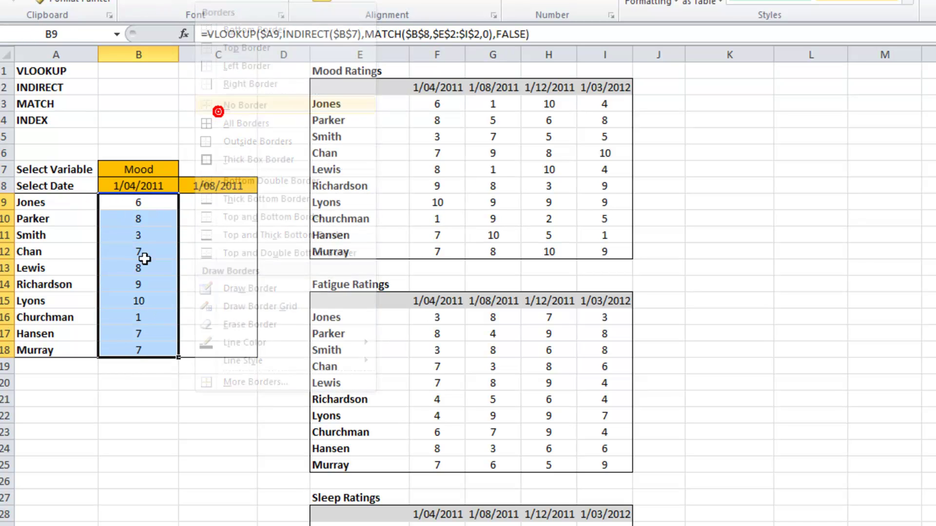
left_click(132, 448)
left_click(234, 202)
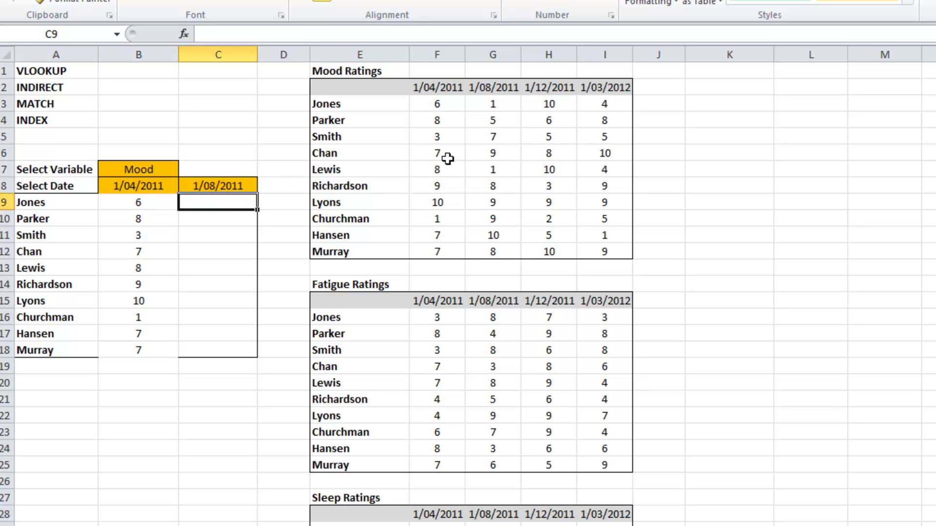
Step: Start C9's formula as =index(indirect($B$7), referencing the variable selector
type("=inde")
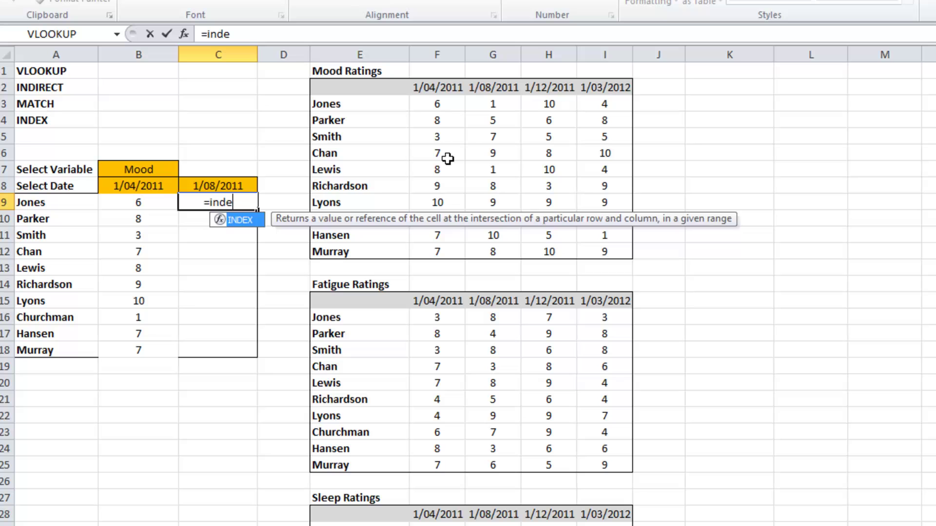
type("x(")
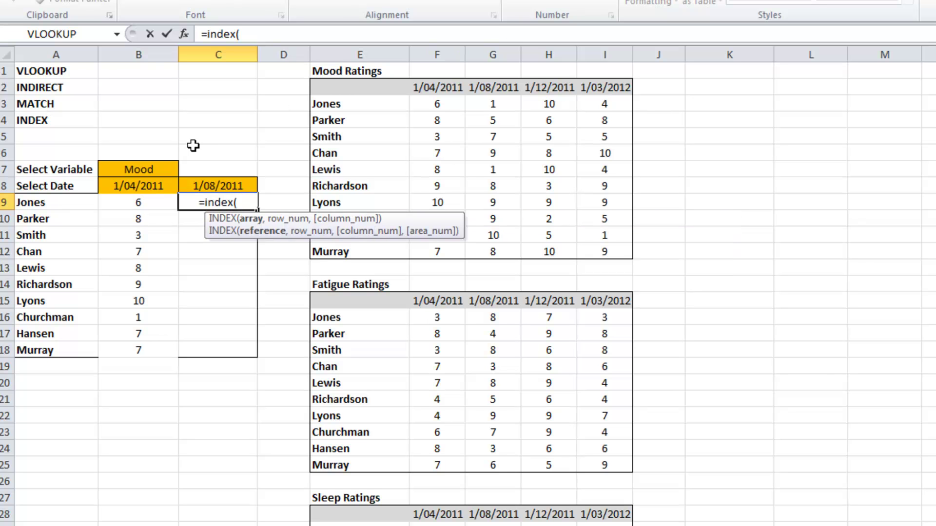
type("ind")
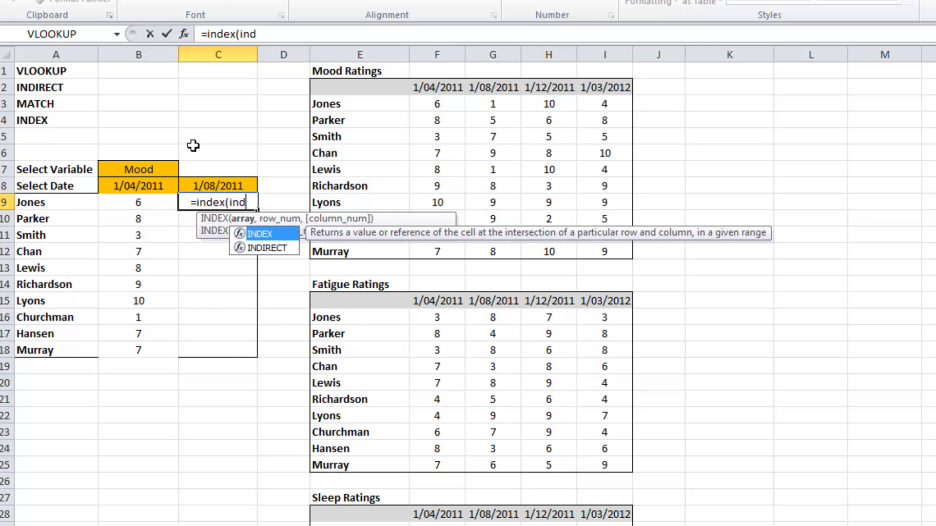
type("irect(")
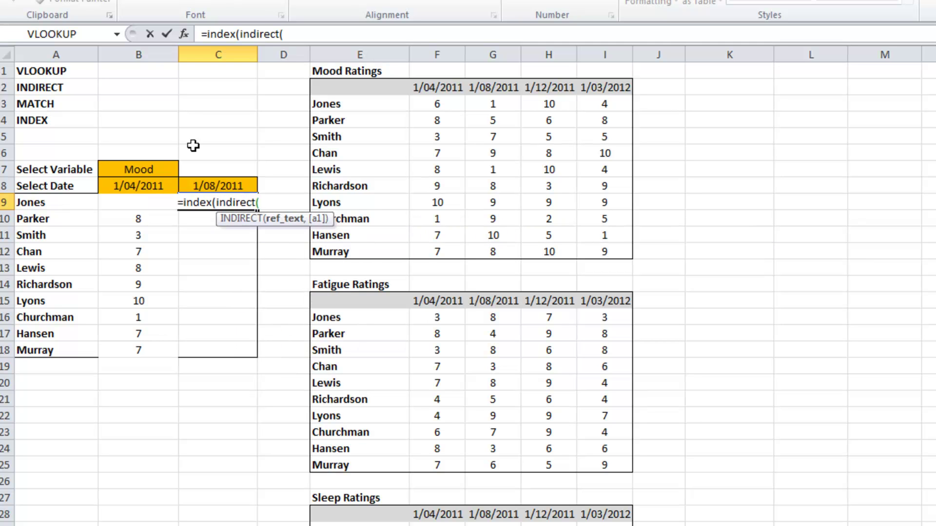
left_click(155, 171)
key("F4")
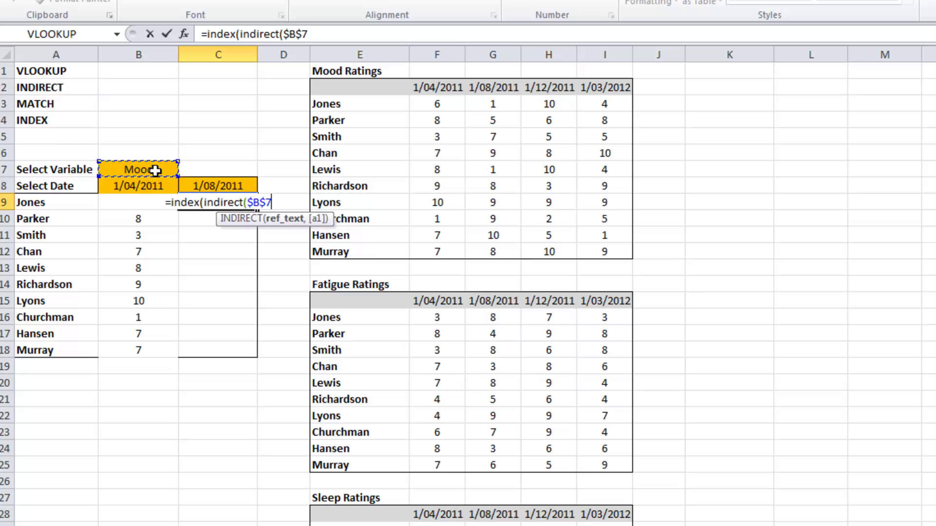
type(",")
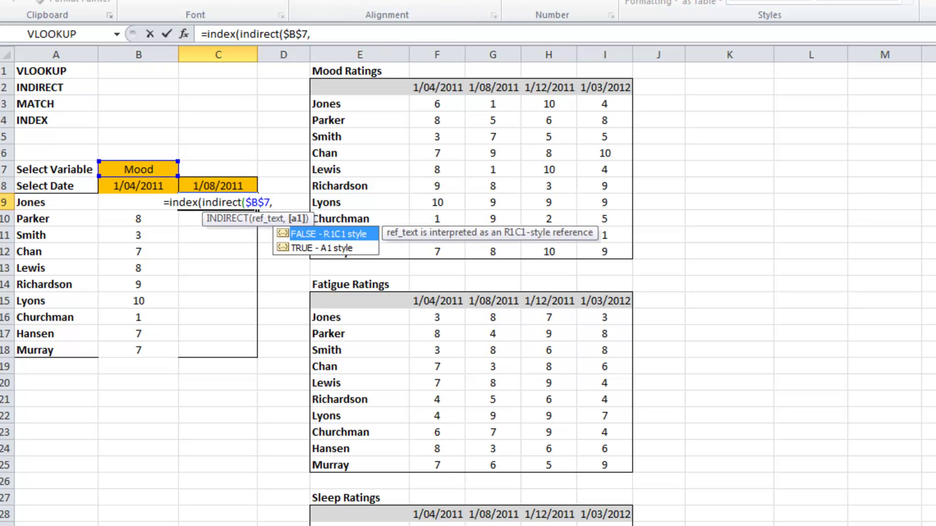
key("BackSpace")
type(")")
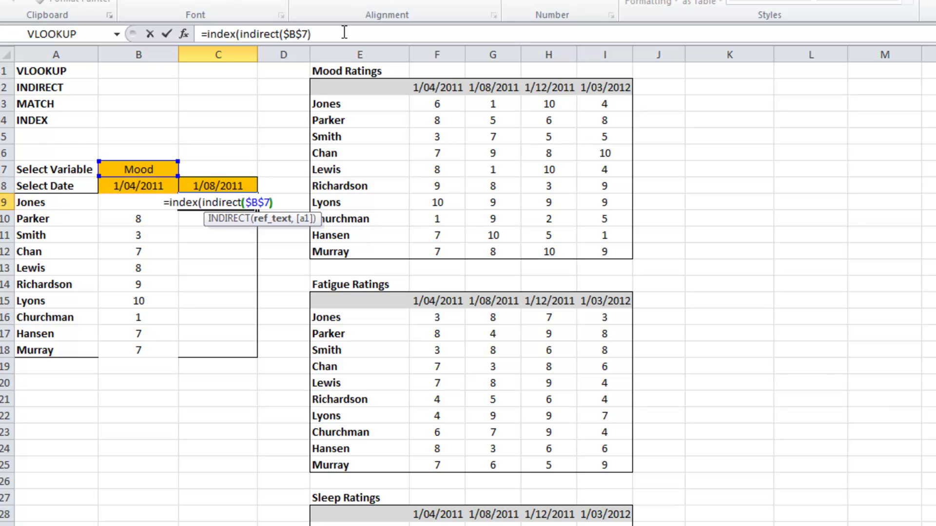
type(",")
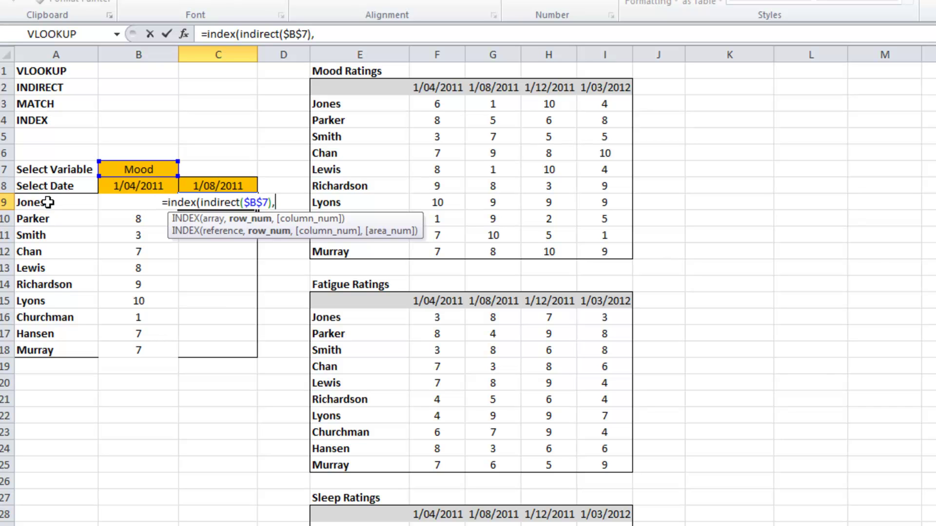
Step: Add match(A$9,$E$2:$E$12,0) as the row argument to find each person's row
type("match")
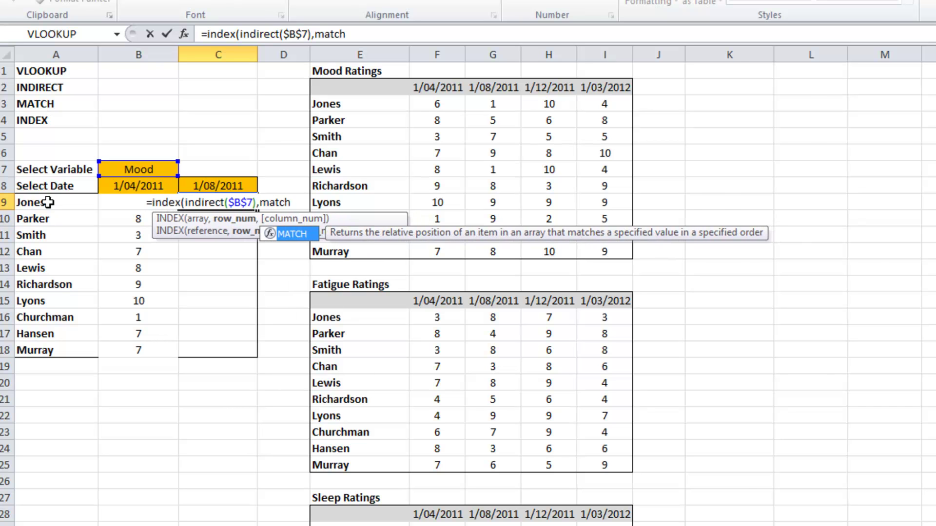
type("(")
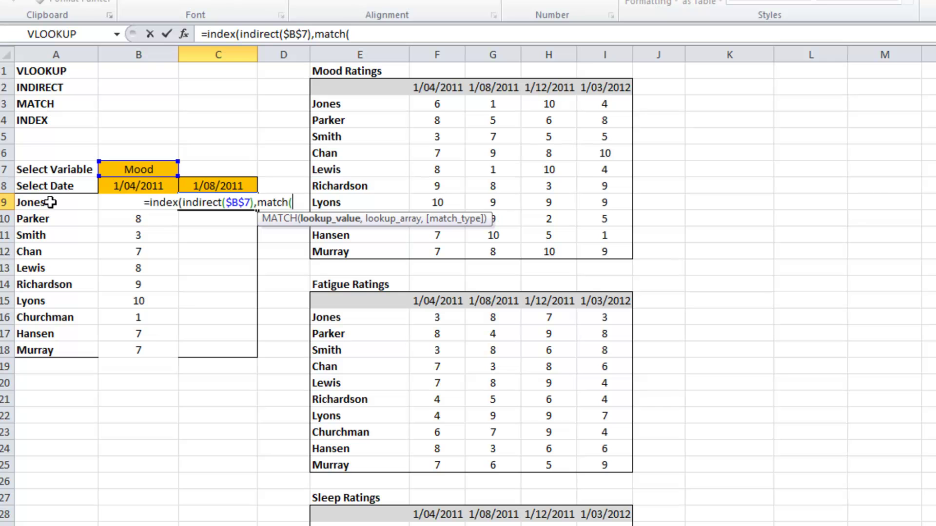
left_click(53, 203)
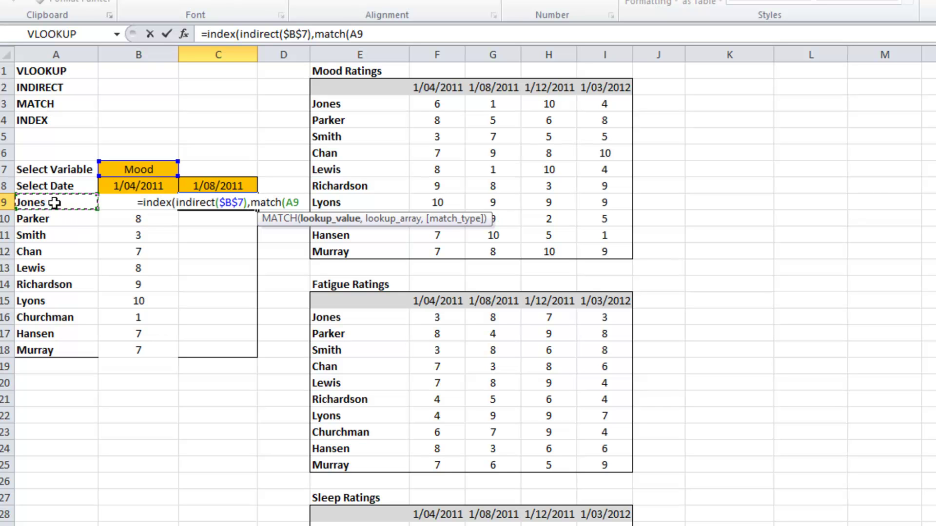
key("F4")
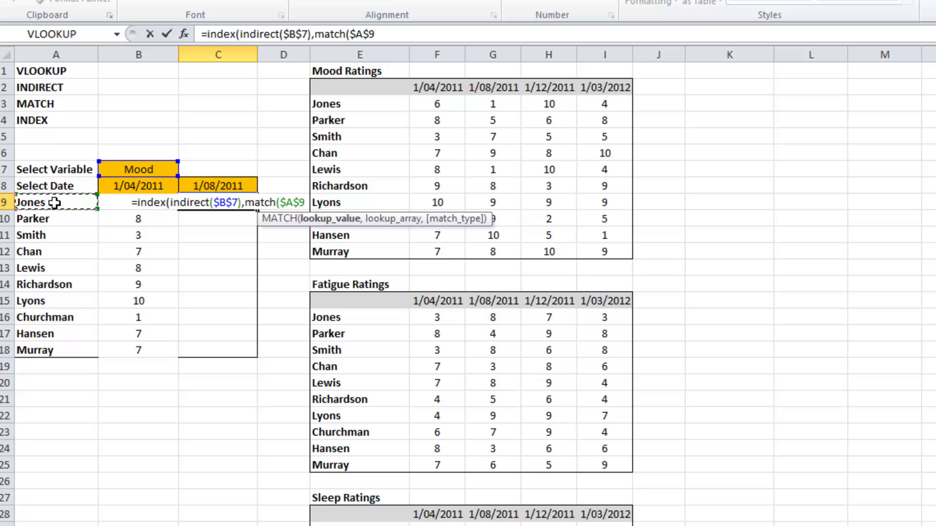
key("F4")
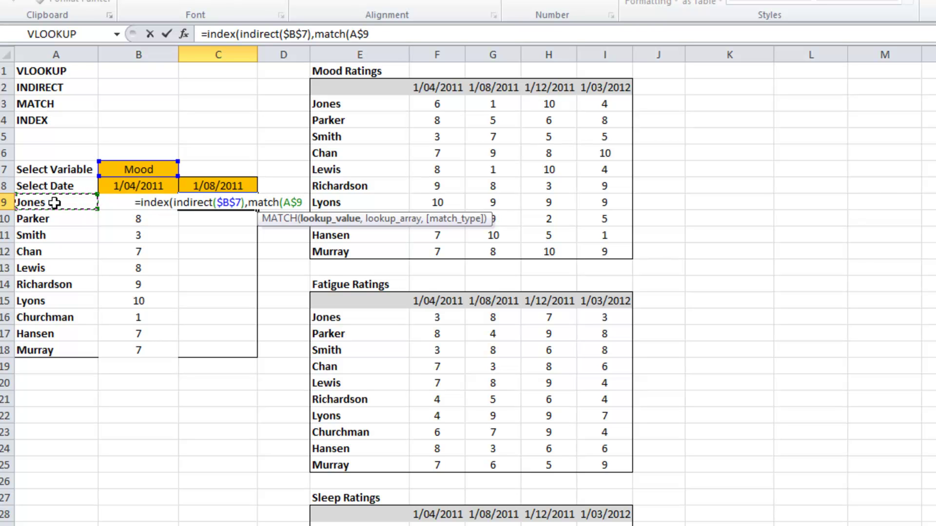
type(",")
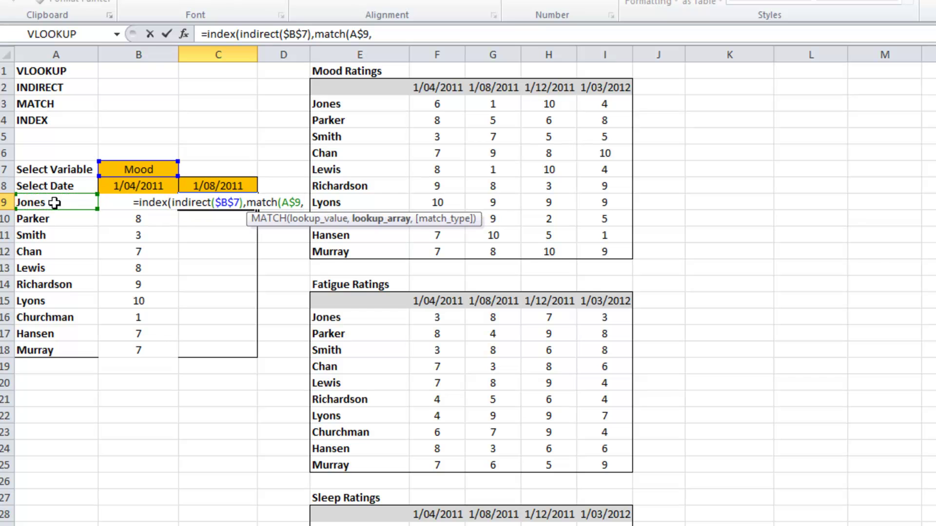
left_click_drag(335, 88, 341, 249)
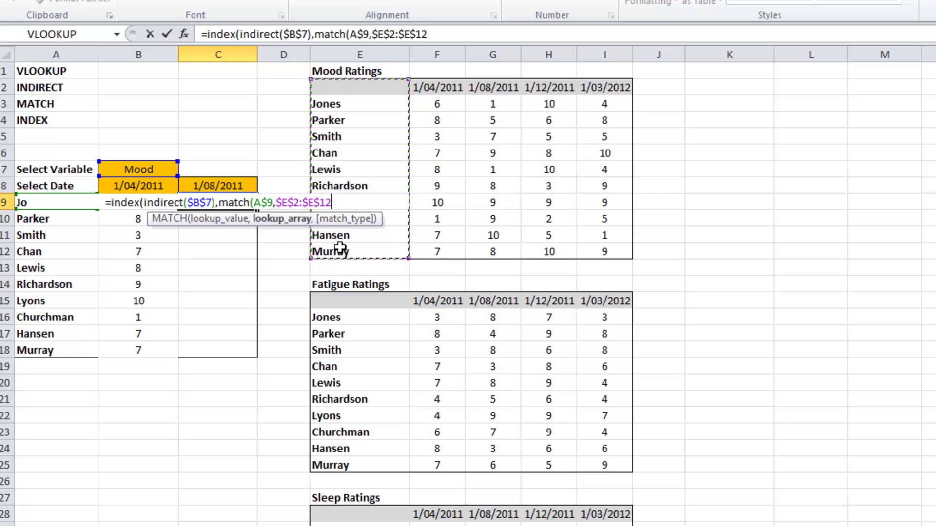
type(",0)")
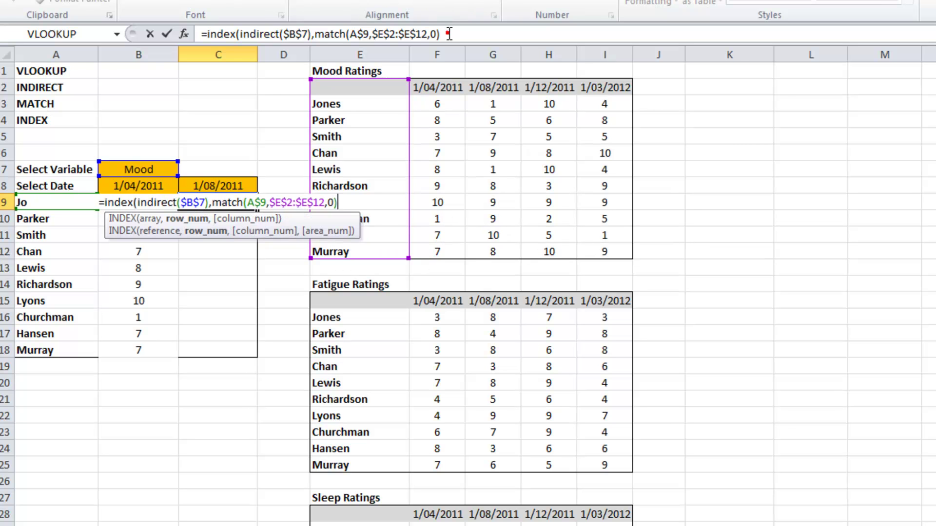
Step: Test replacing the MATCH part with 2, then undo the change
left_click_drag(448, 34, 315, 35)
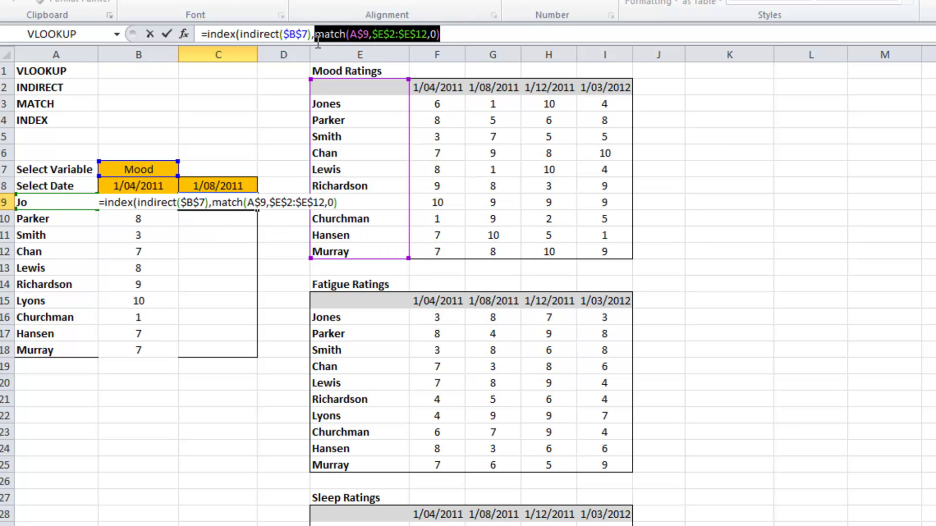
type("2")
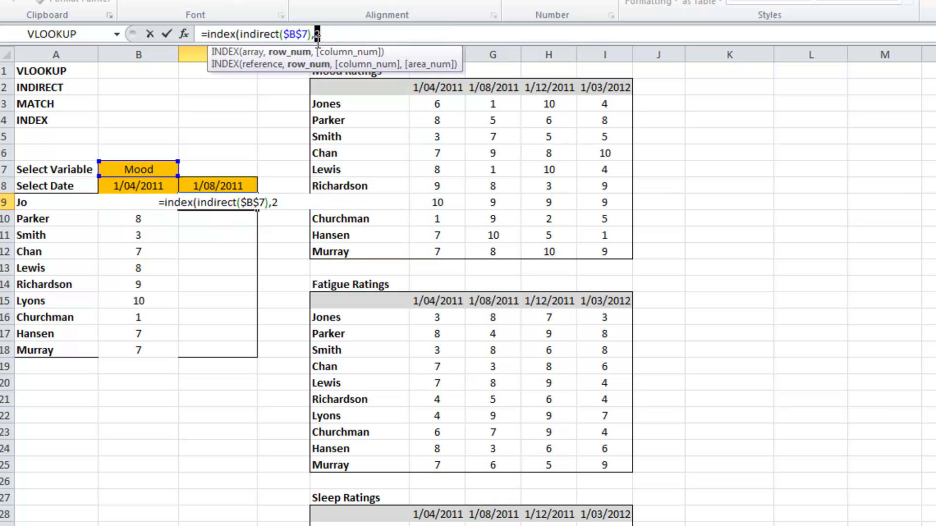
key("ctrl+z")
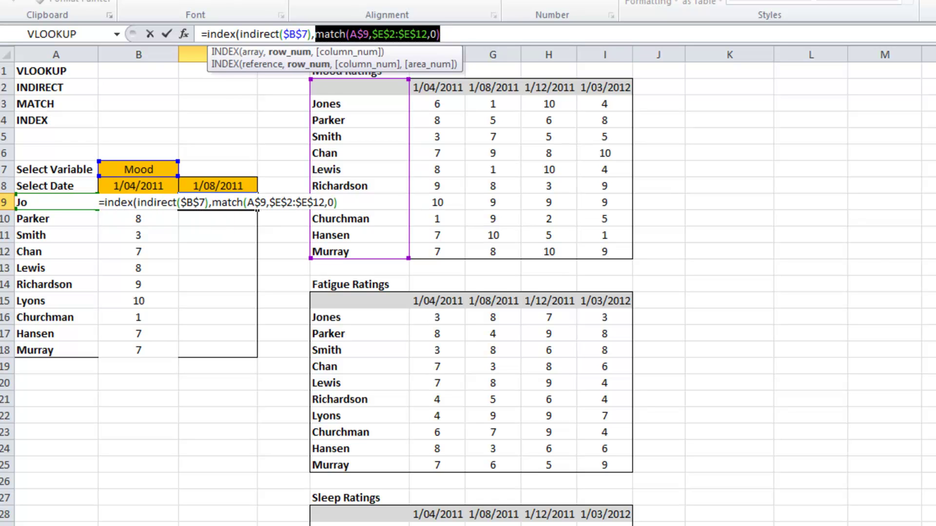
Step: Finish C9 with match($C$8,$E$2:$I$2,0) as the column argument; it returns 1 for Jones
left_click(452, 35)
type(",")
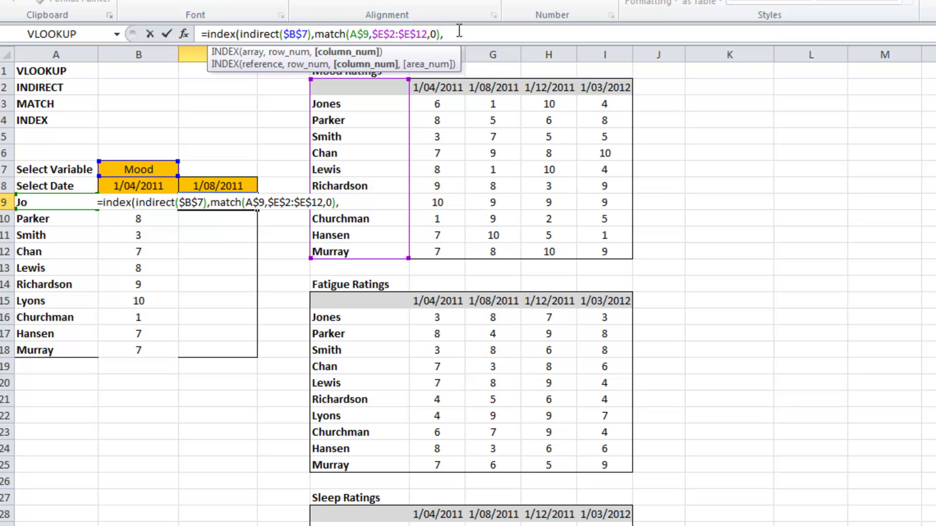
type("match(")
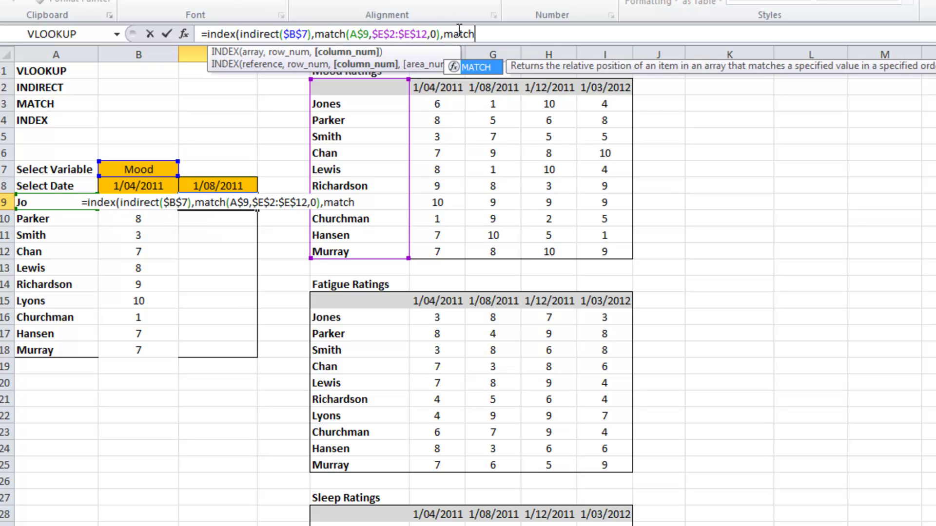
left_click(213, 185)
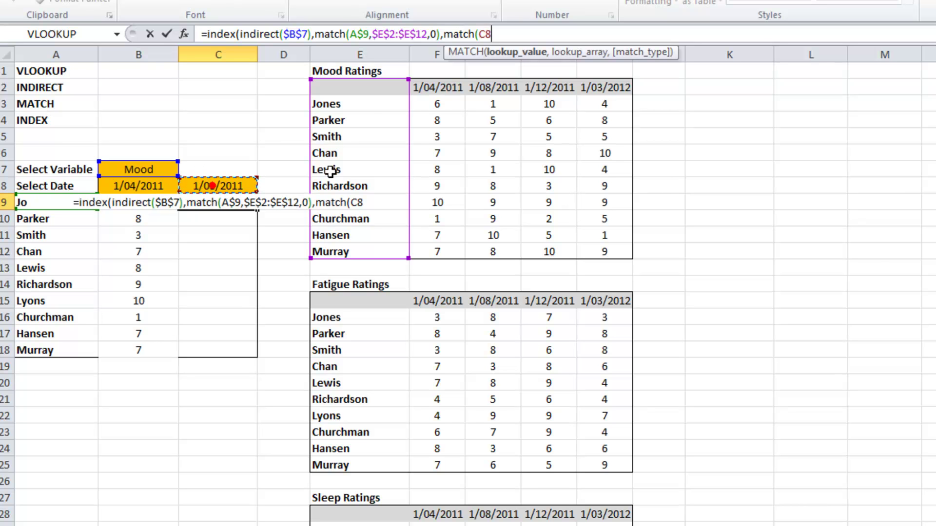
key("F4")
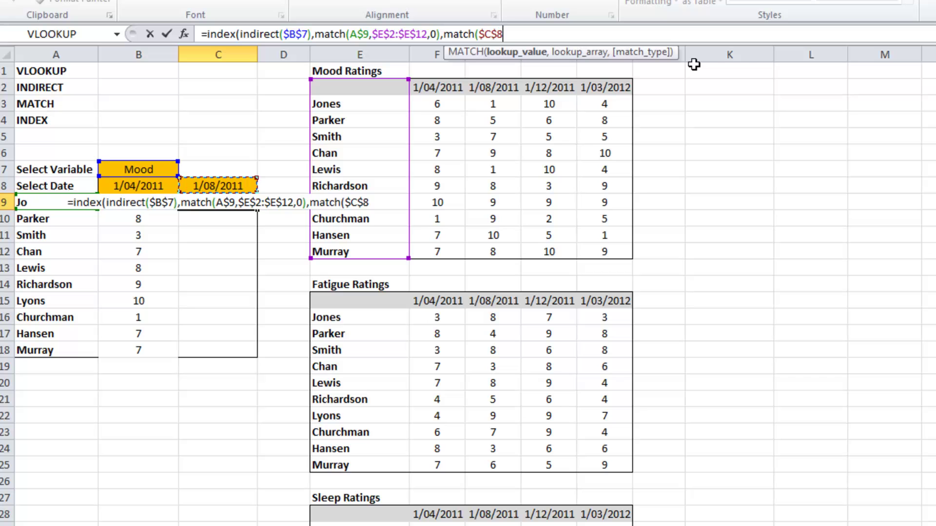
type(",")
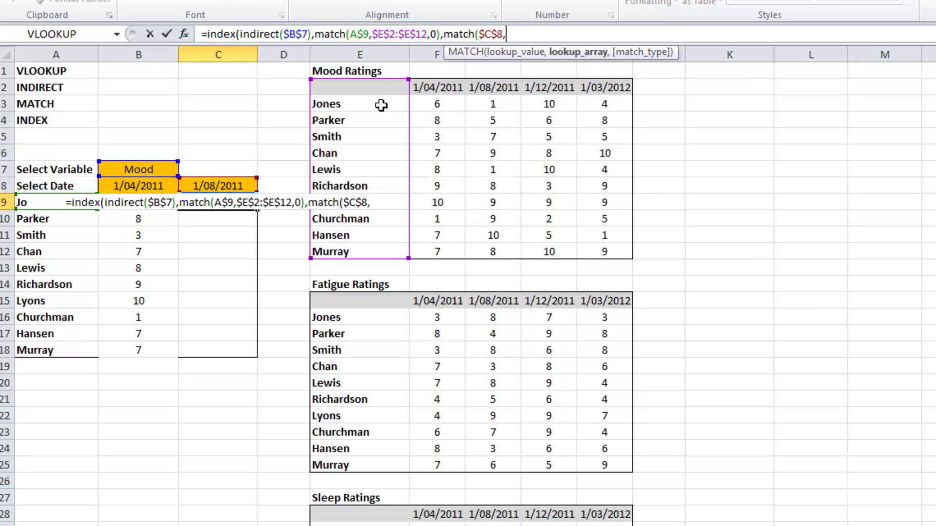
left_click_drag(382, 88, 604, 80)
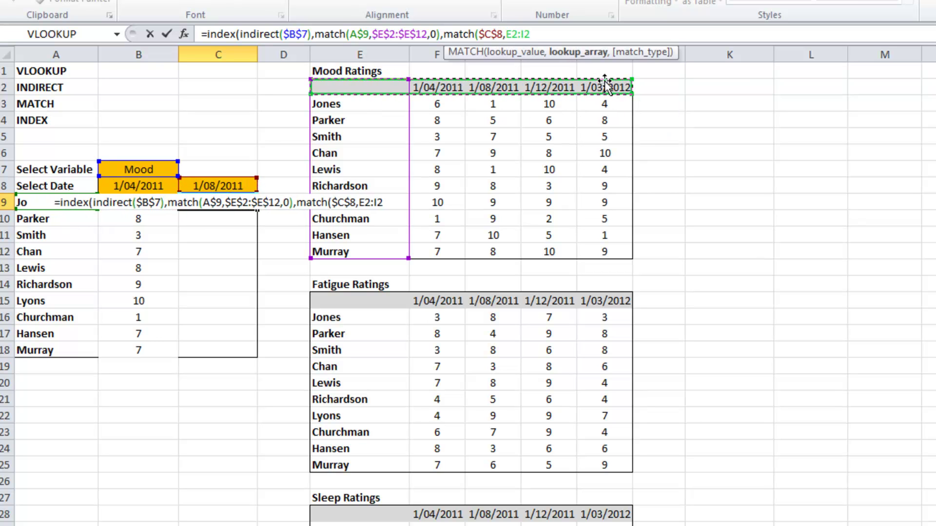
key("F4")
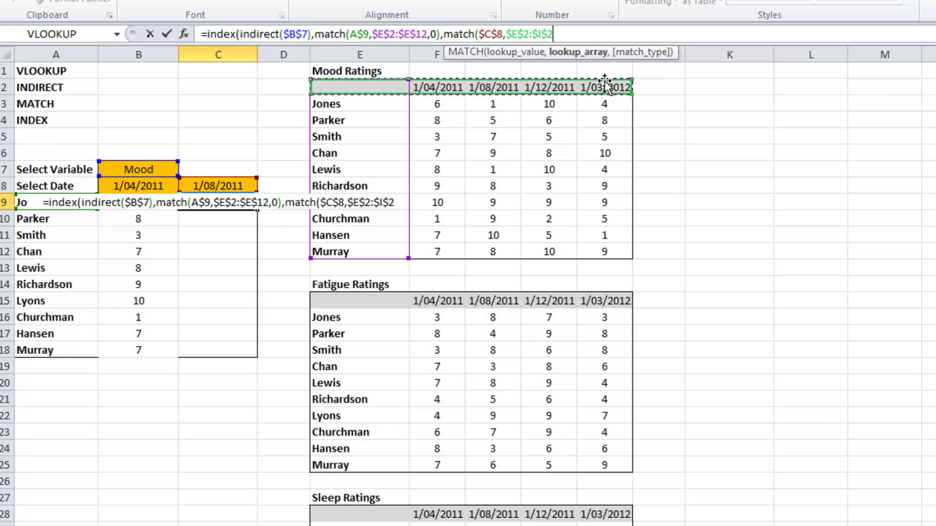
type(",0))")
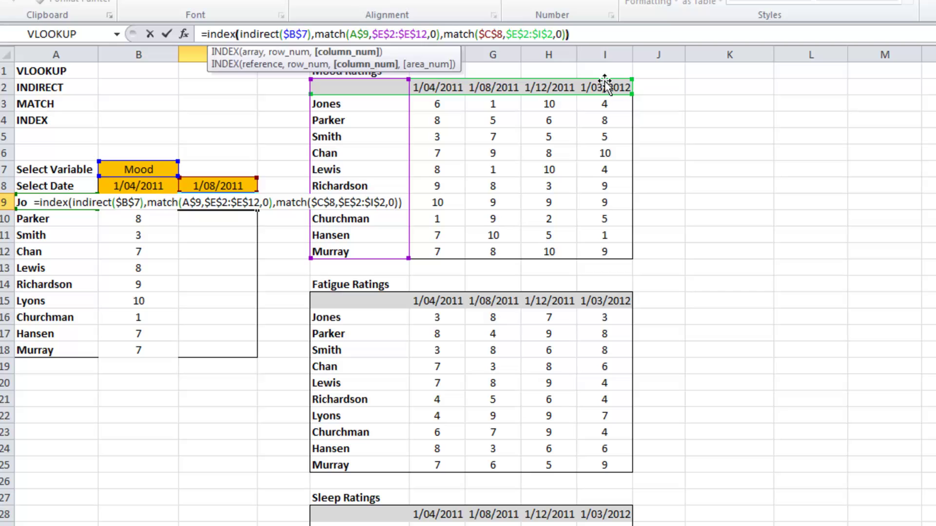
key("Return")
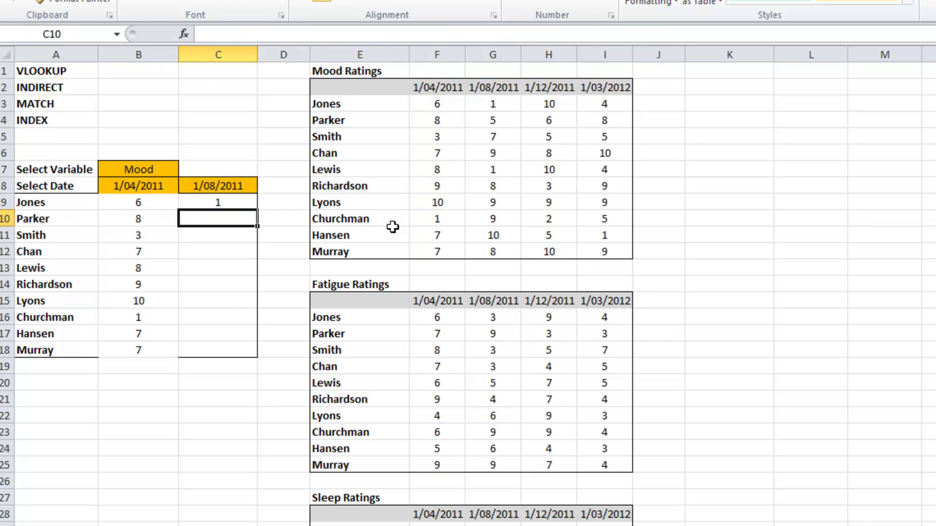
Step: Fill the C9 formula down through C18 and clear the surplus copy in C19
left_click(248, 200)
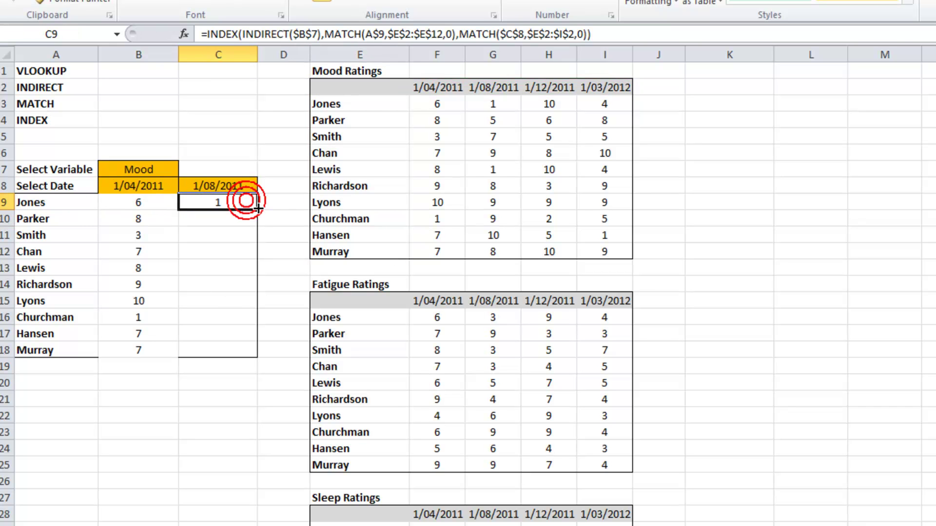
left_click_drag(257, 210, 259, 360)
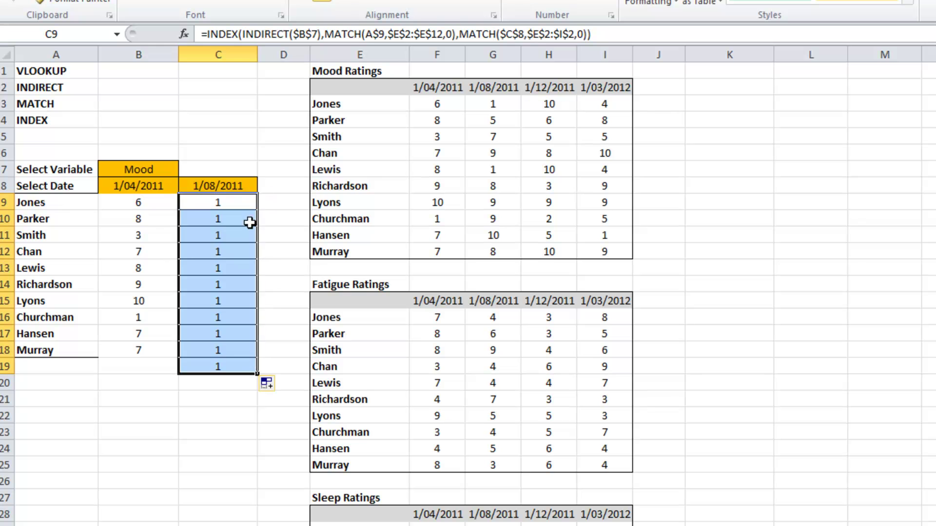
left_click(242, 362)
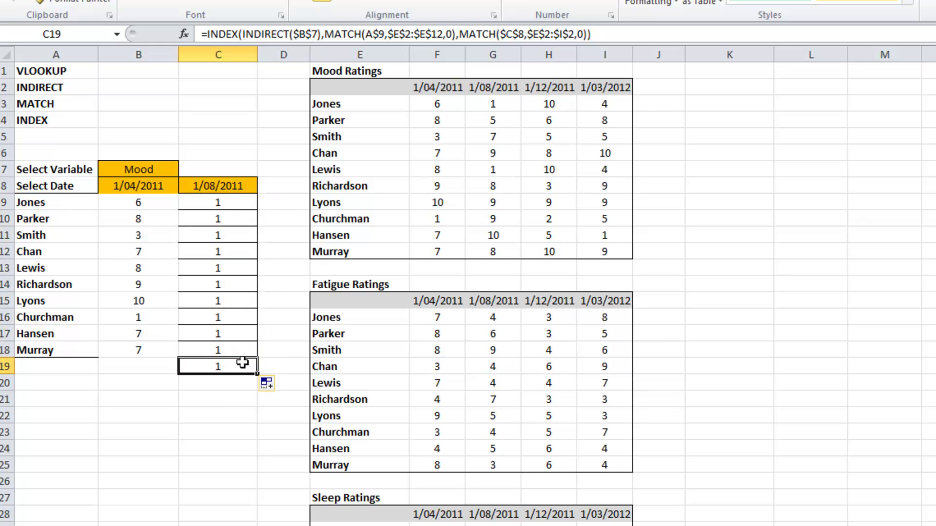
key("Delete")
left_click(252, 203)
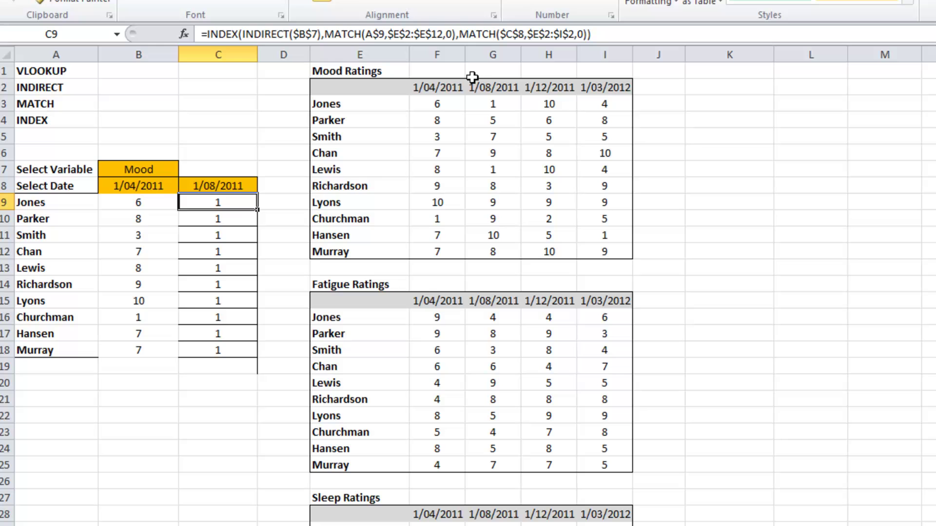
Step: Change A$9 to $A9 in C9's formula and refill C9:C18 with the 1/08/2011 Mood ratings
left_click(381, 36)
key("BackSpace")
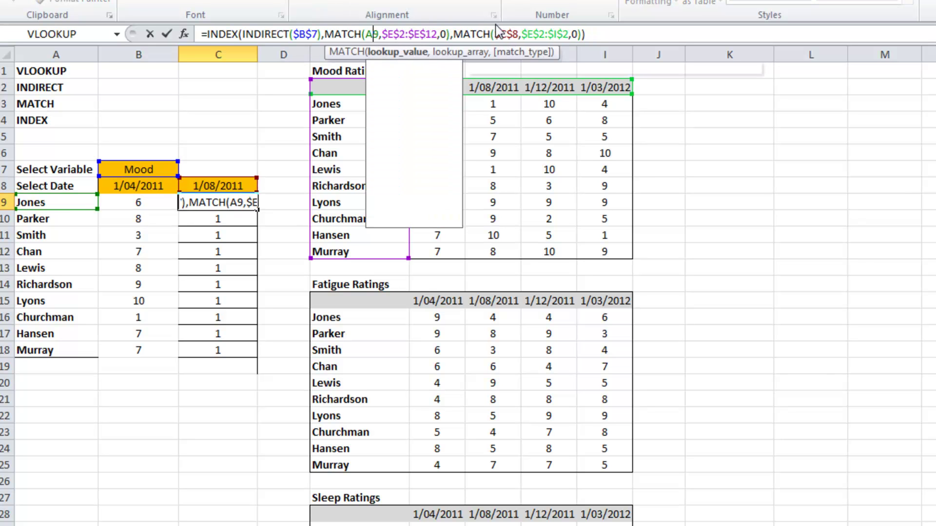
left_click(366, 33)
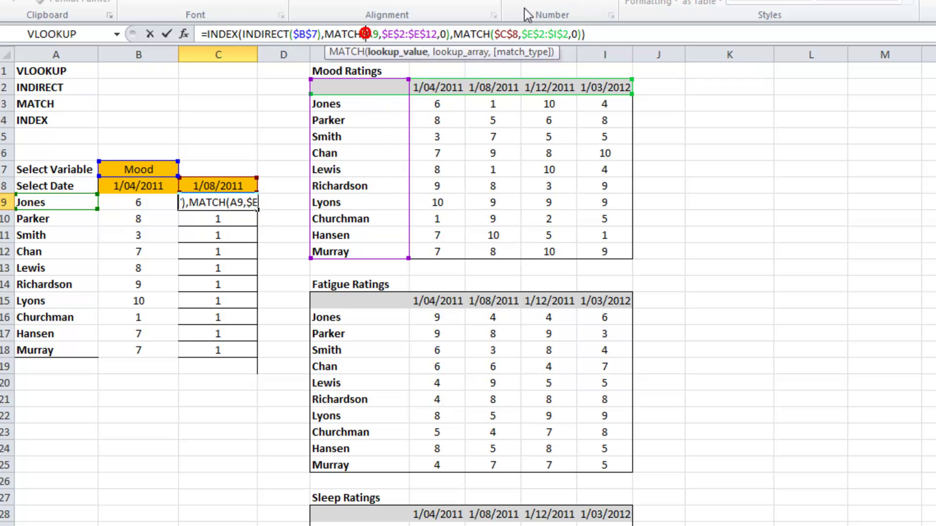
type("$")
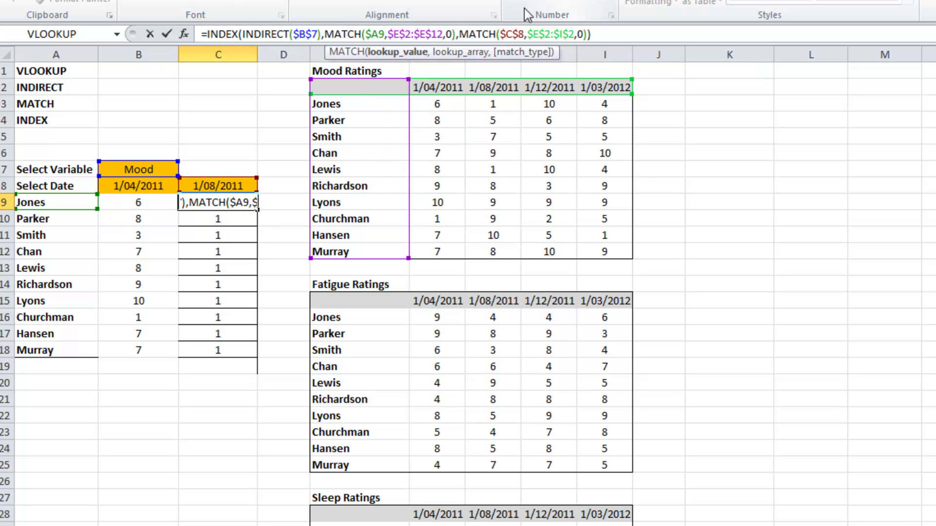
key("Return")
left_click(249, 204)
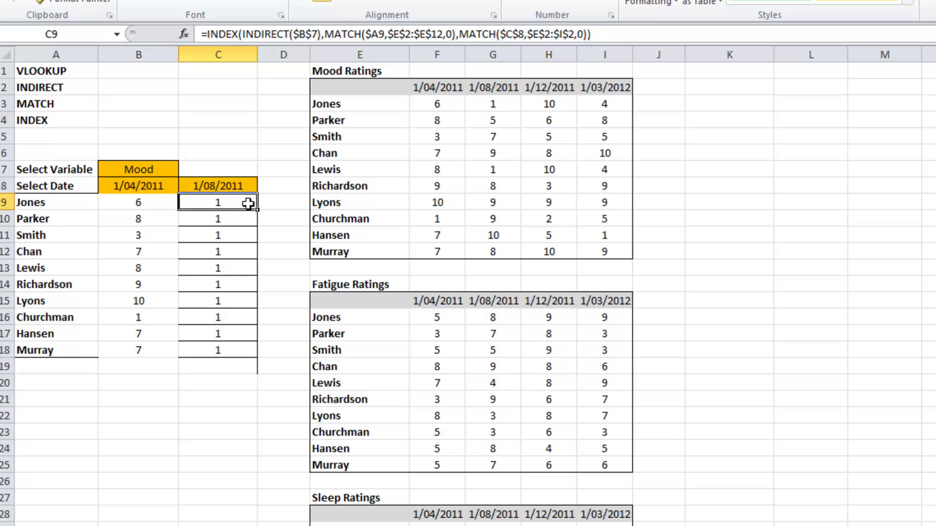
double_click(258, 210)
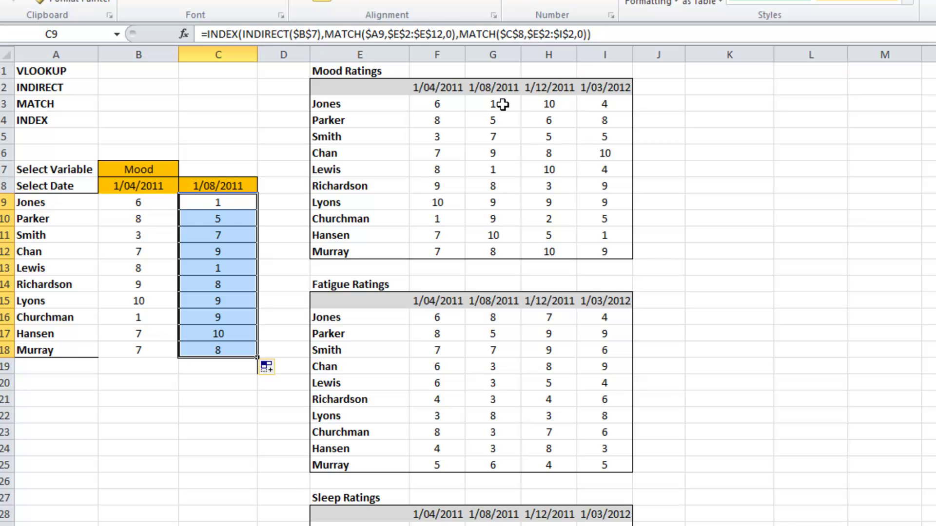
left_click_drag(500, 105, 502, 246)
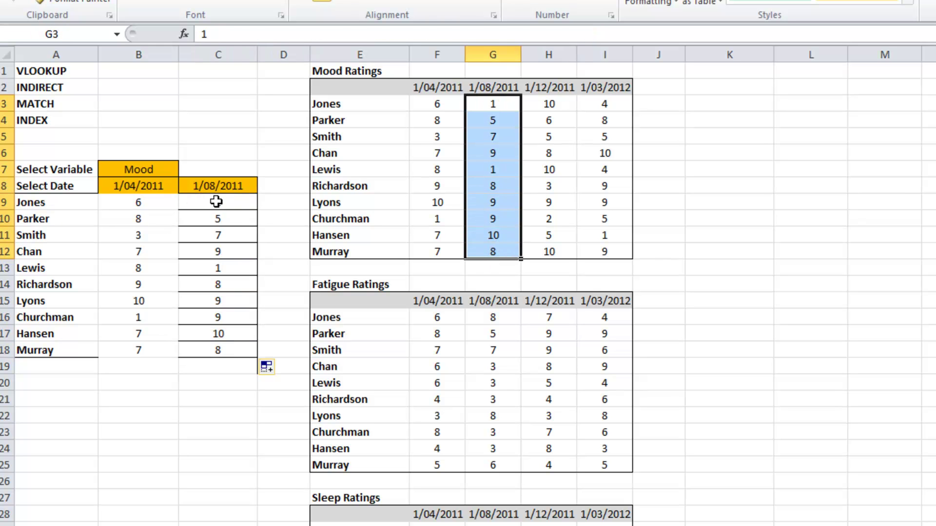
left_click_drag(215, 201, 29, 205)
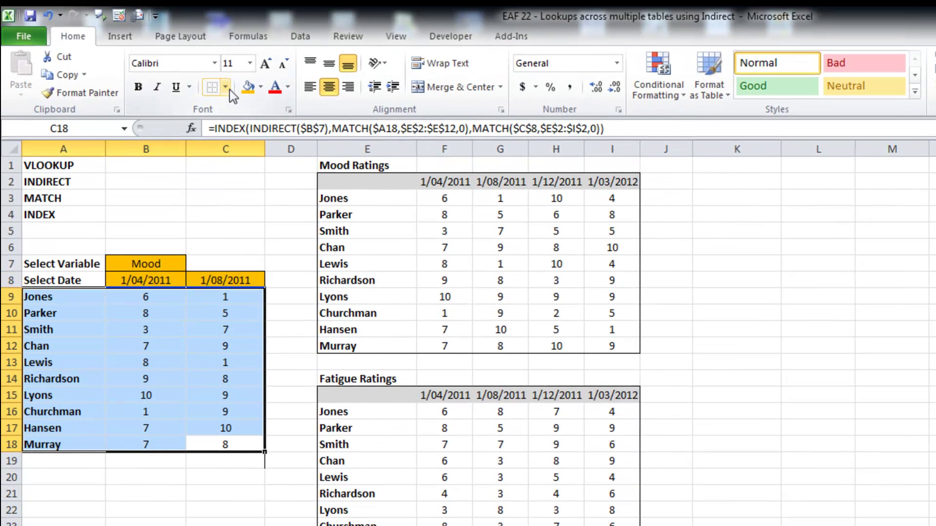
Step: Put an outside border around the A9:C18 results table
left_click(226, 88)
left_click(259, 236)
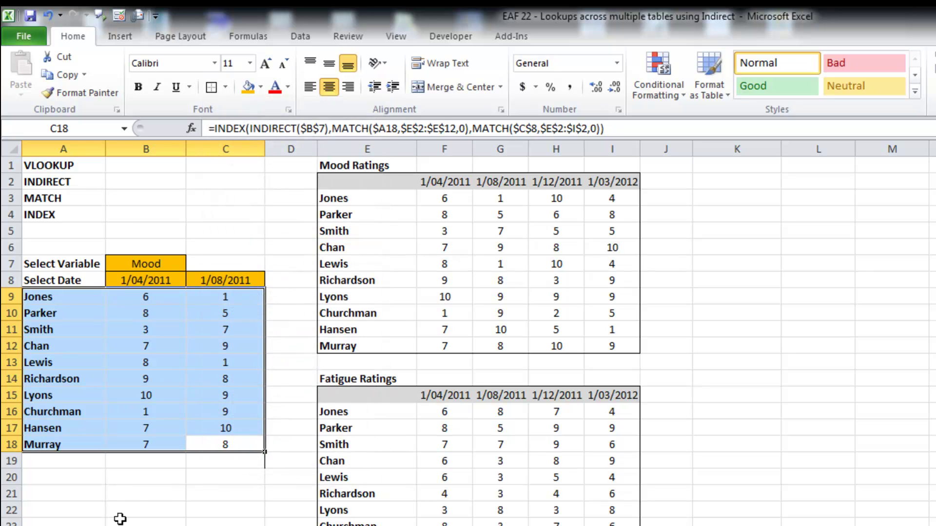
left_click(69, 476)
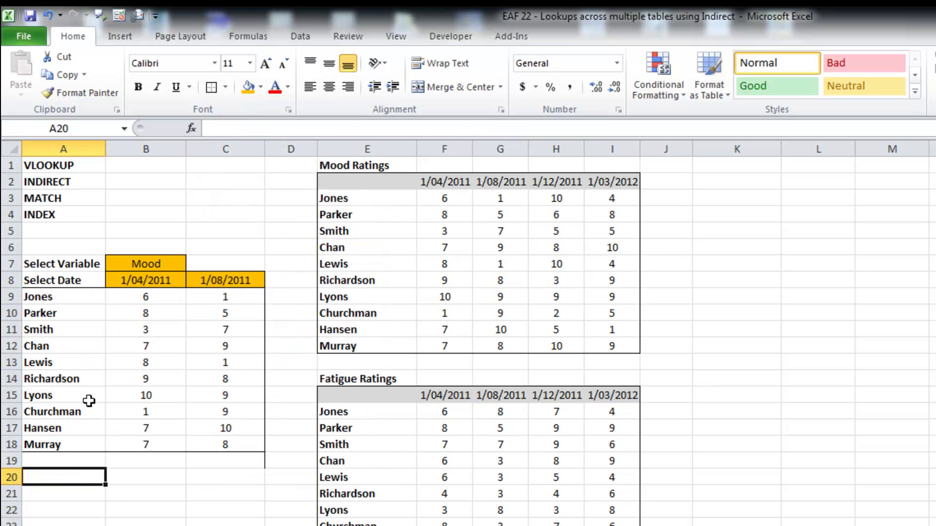
Step: Pick Fatigue in the B7 variable selector and 1/03/2012 in the B8 date selector
left_click(167, 265)
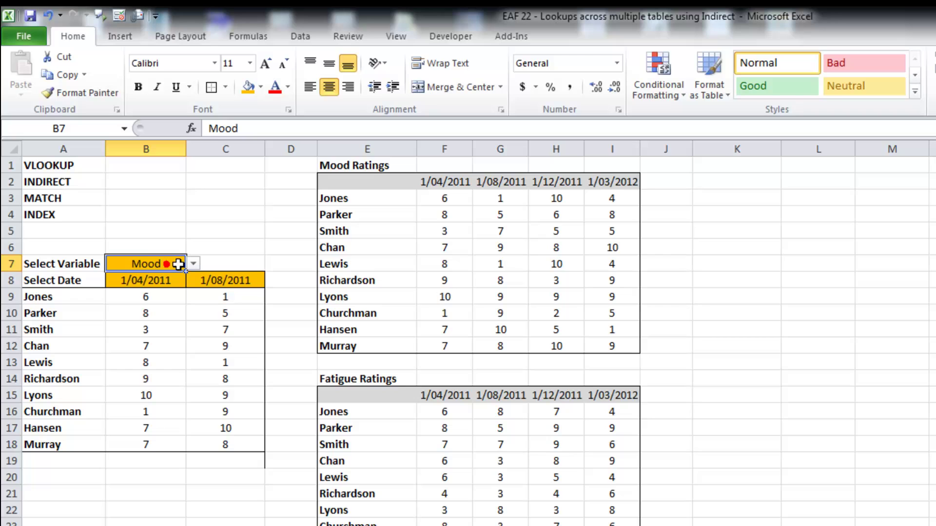
left_click(193, 263)
left_click(187, 290)
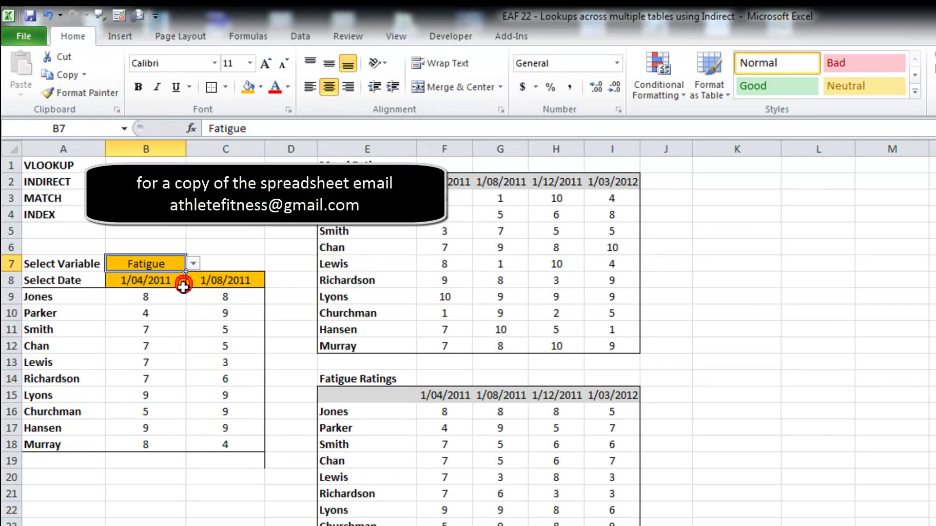
left_click(176, 281)
left_click(193, 281)
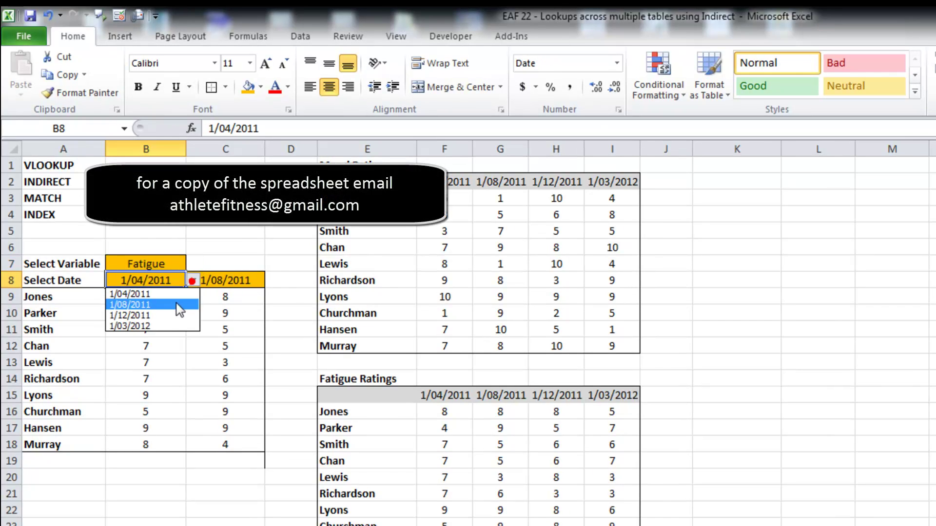
left_click(169, 328)
Step: Pick 1/04/2011 in the C8 date selector so both columns show Fatigue ratings
left_click(217, 281)
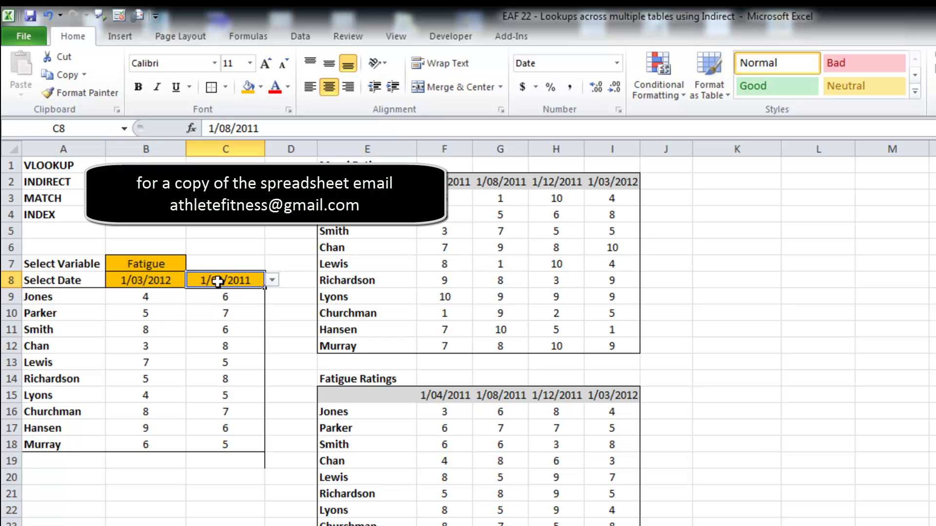
left_click(272, 280)
left_click(254, 293)
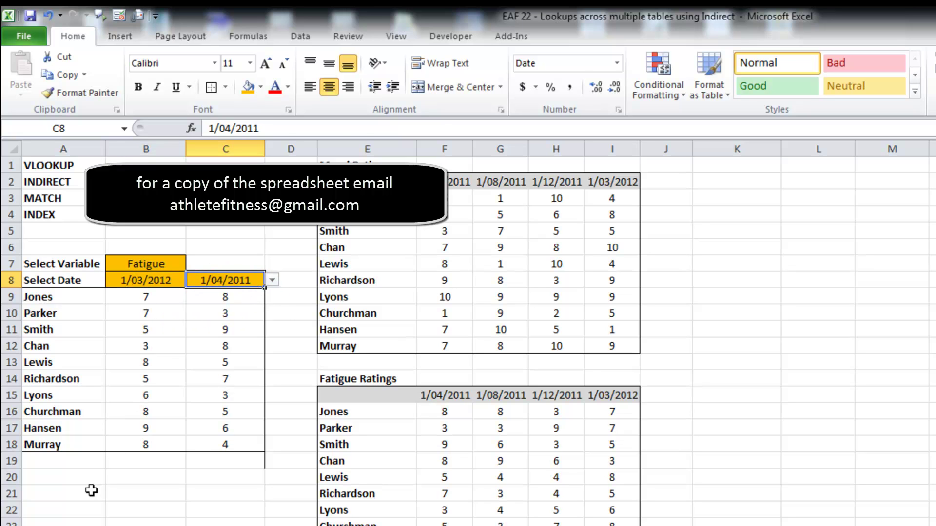
left_click(78, 478)
left_click(134, 297)
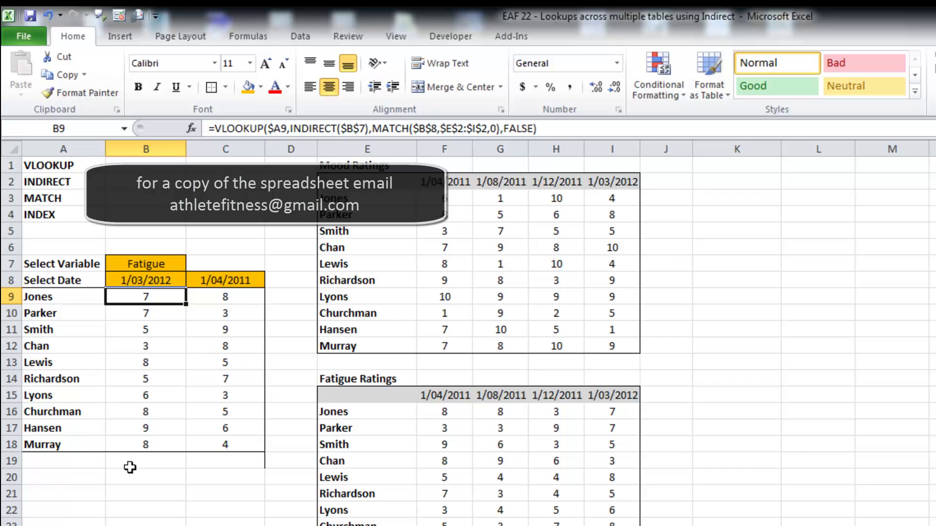